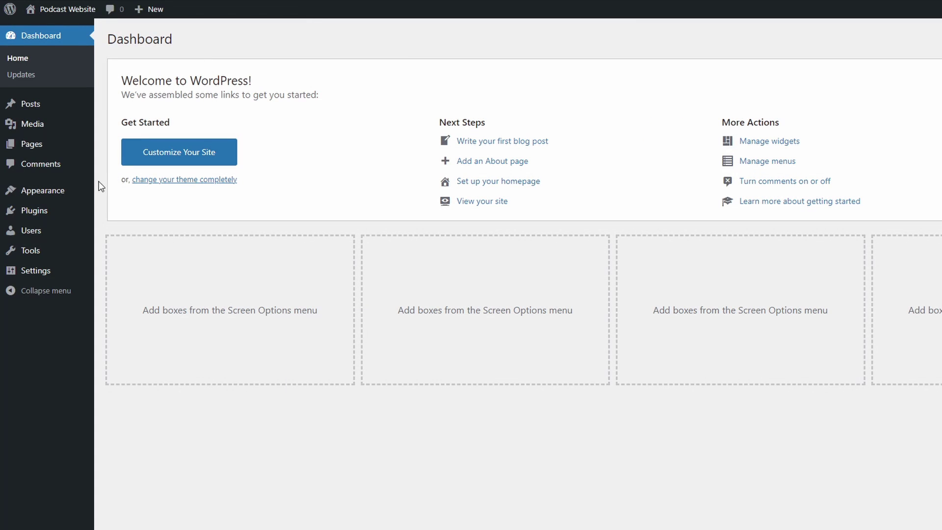
Search the plugin directory for 'powerpress' and install PowerPress Podcasting by Blubrry
{"action": "mouse_move", "coordinate": [71, 212]}
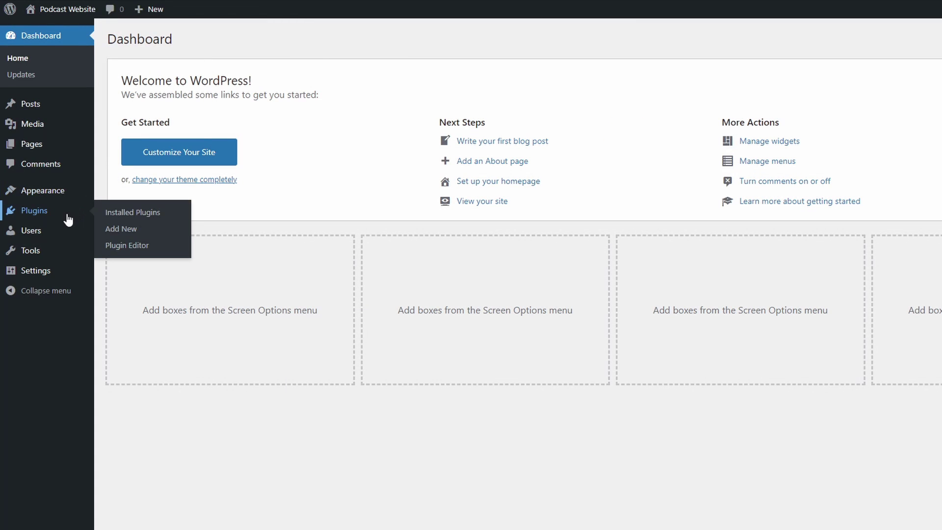
{"action": "left_click", "coordinate": [117, 229]}
{"action": "left_click", "coordinate": [785, 72]}
{"action": "type", "text": "pow"}
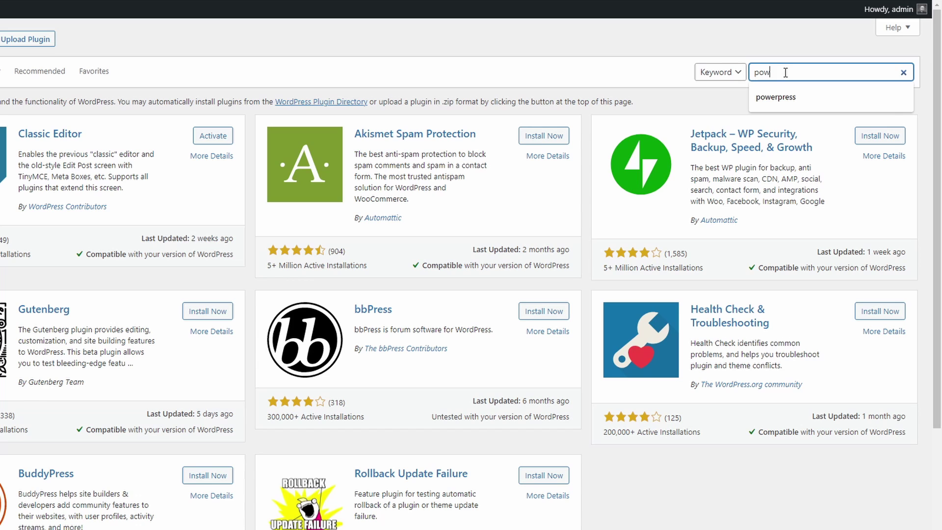
{"action": "type", "text": "erpress"}
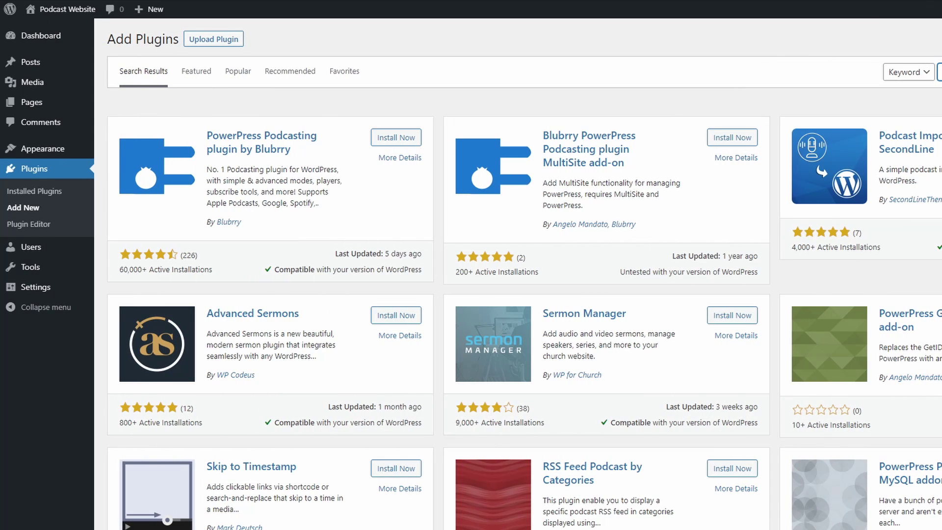
{"action": "left_click", "coordinate": [394, 139]}
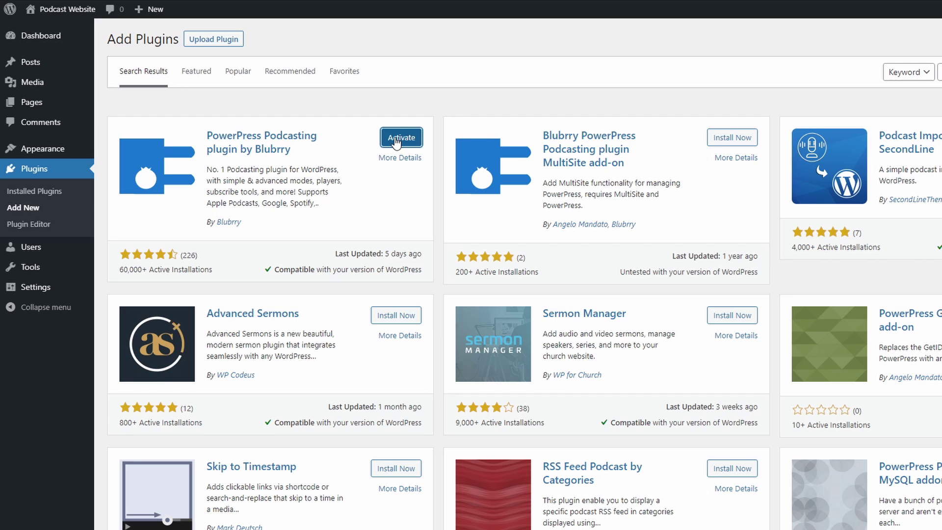
Activate PowerPress, indicate there is no existing feed, and title the podcast 'My Cool Podcast'
{"action": "left_click", "coordinate": [401, 138]}
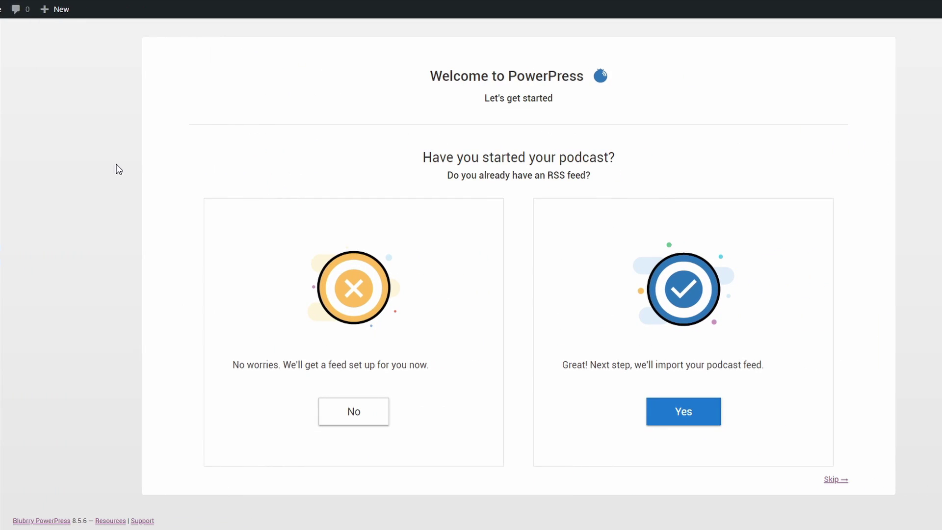
{"action": "left_click", "coordinate": [347, 413]}
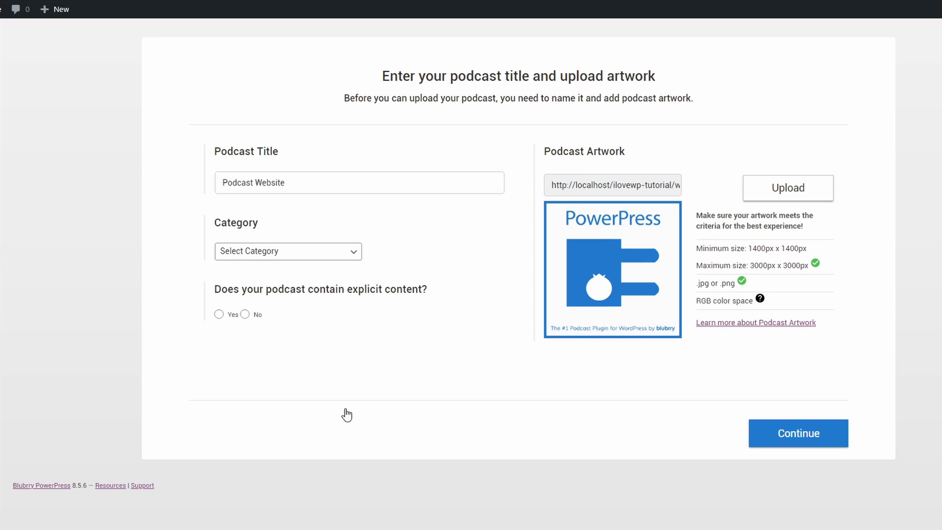
{"action": "left_click", "coordinate": [291, 182]}
{"action": "key", "text": "ctrl+a"}
{"action": "type", "text": "My Cool Podca"}
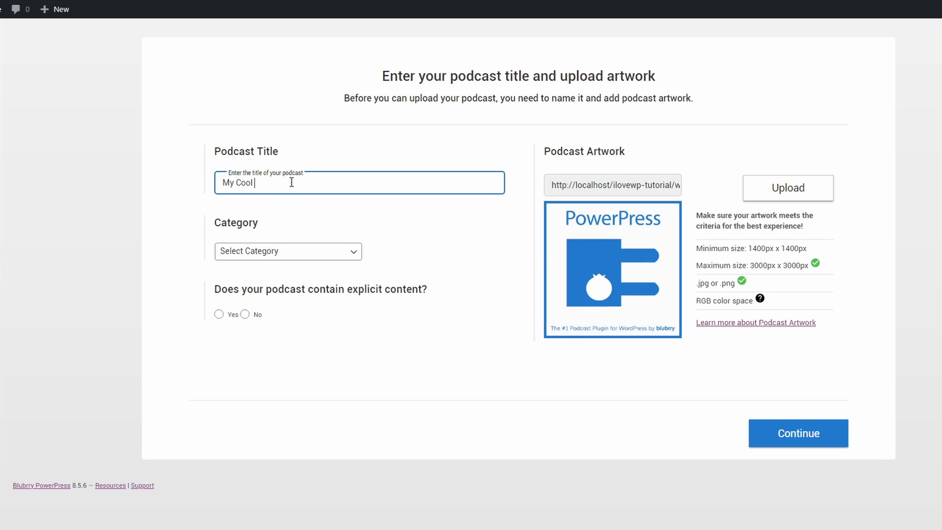
Choose Business > Careers, not explicit, upload Curiosity Podcast artwork, and decline Blubrry hosting and tools
{"action": "left_click", "coordinate": [291, 252]}
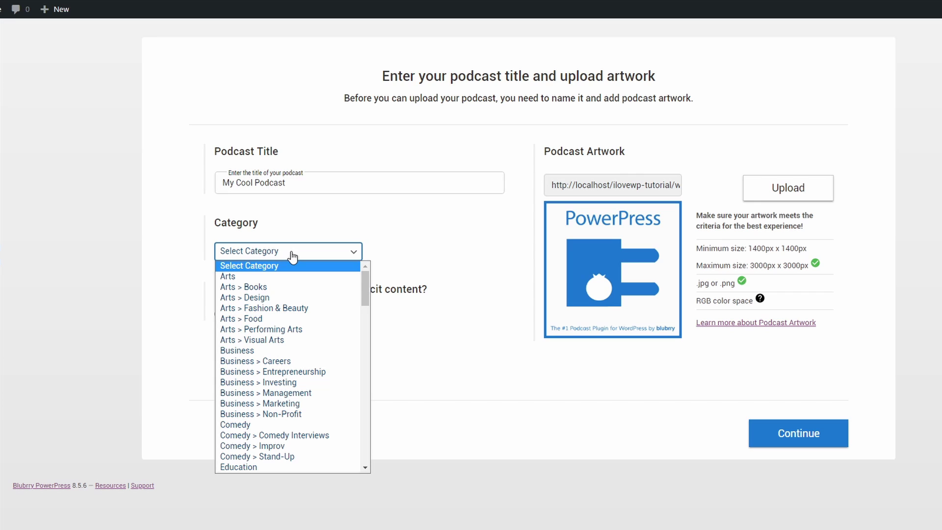
{"action": "left_click", "coordinate": [271, 360]}
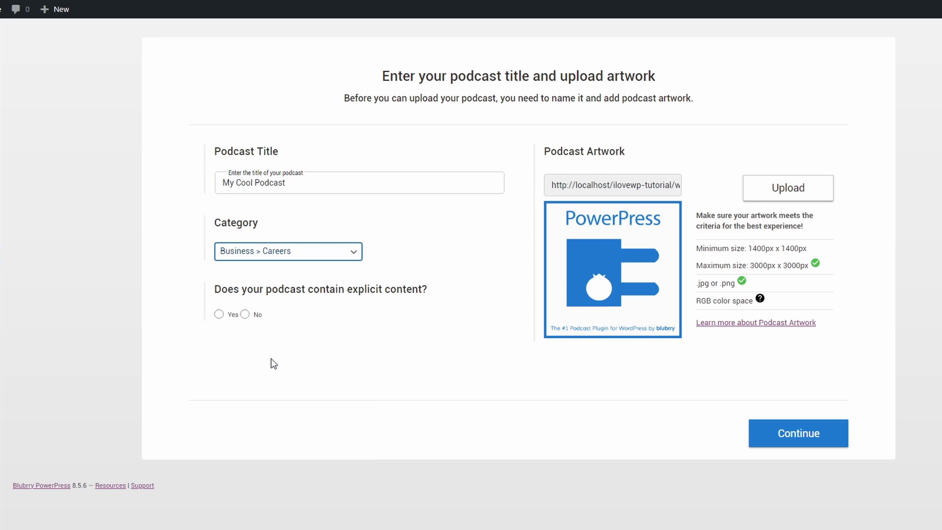
{"action": "left_click", "coordinate": [245, 315]}
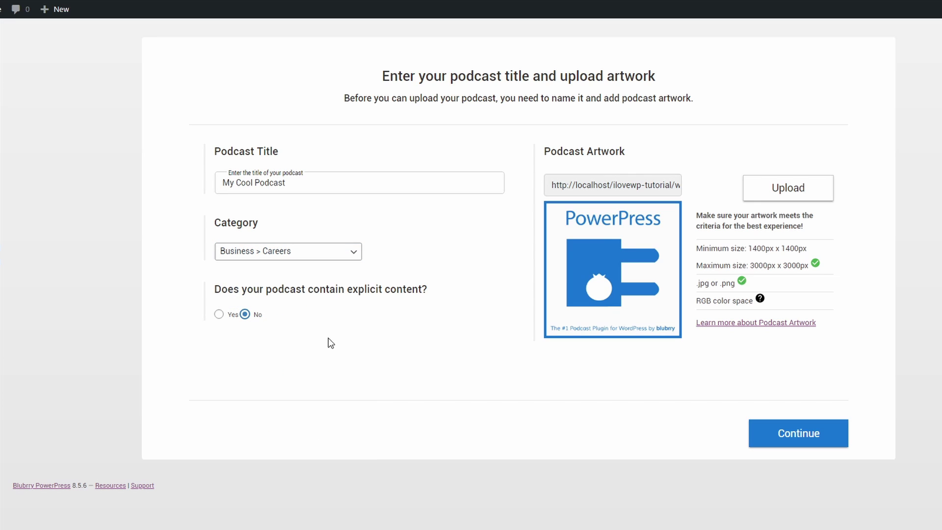
{"action": "left_click", "coordinate": [784, 189]}
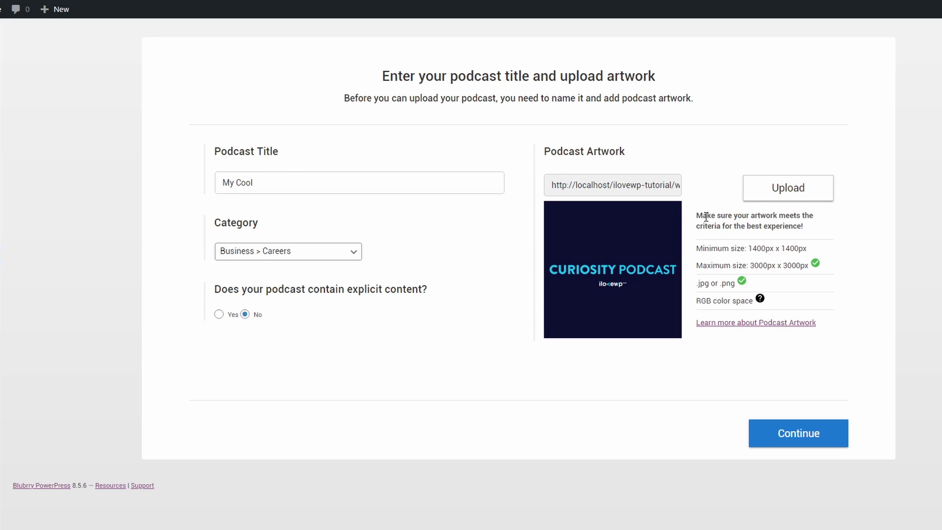
{"action": "left_click", "coordinate": [801, 434]}
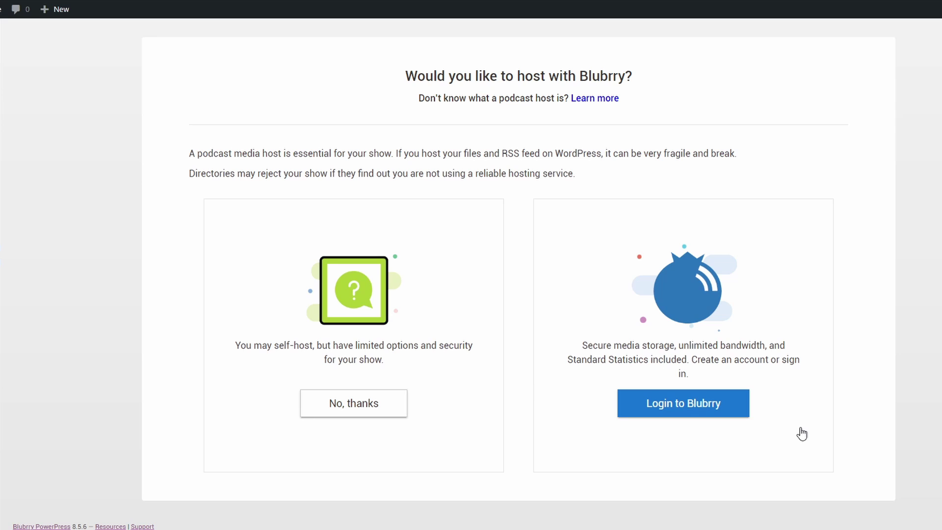
{"action": "left_click", "coordinate": [343, 410]}
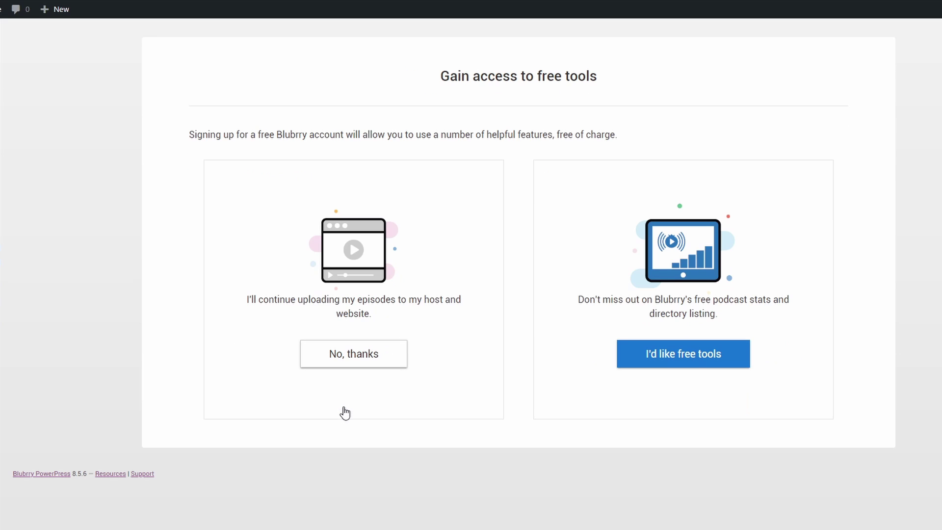
{"action": "left_click", "coordinate": [349, 359]}
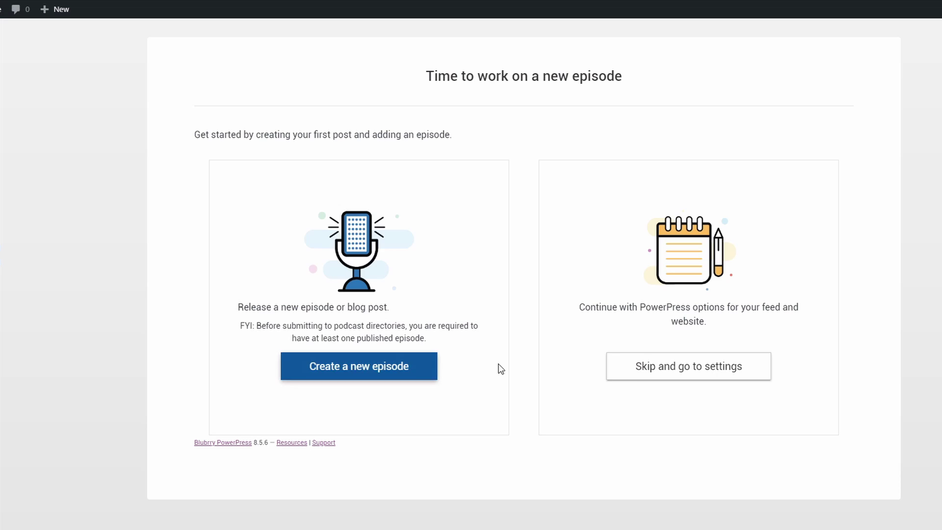
Skip to settings and enable plugin feed protection, Accelerate feed and HTML header feed links
{"action": "left_click", "coordinate": [668, 368]}
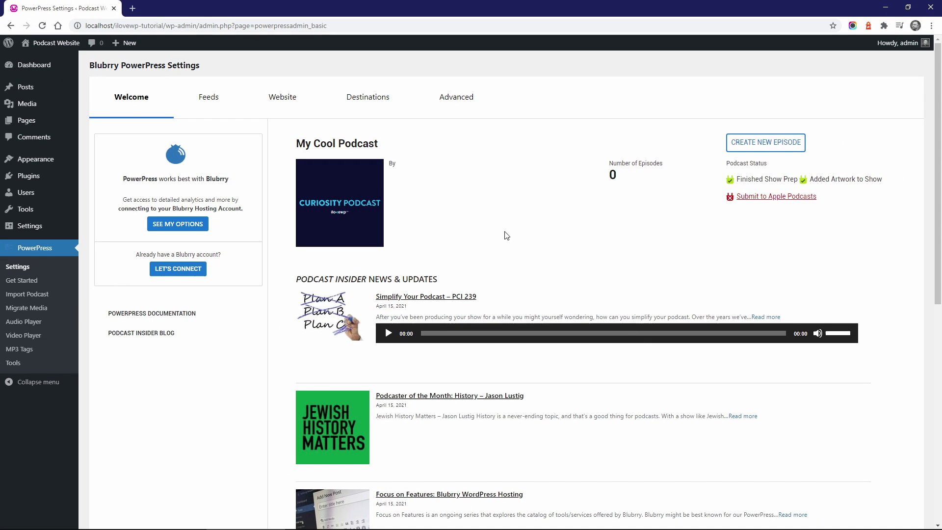
{"action": "left_click", "coordinate": [203, 101]}
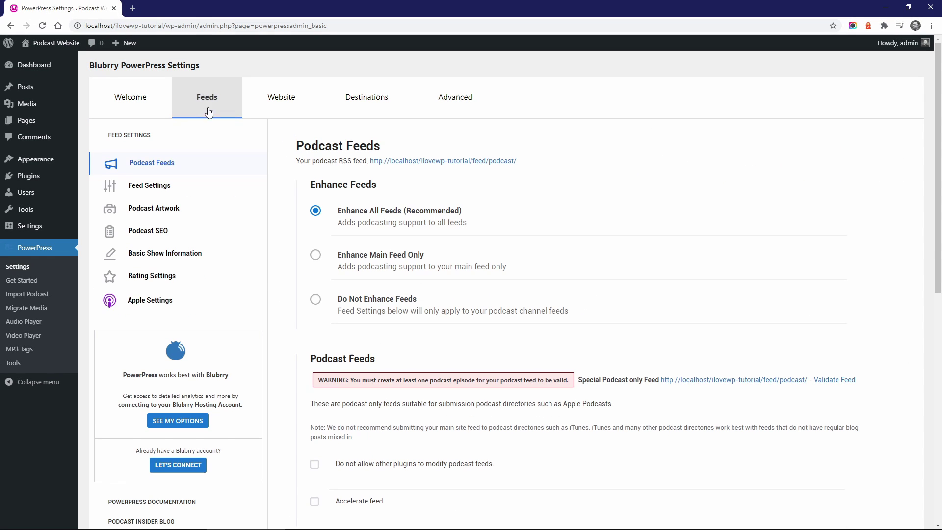
{"action": "scroll", "coordinate": [358, 219], "scroll_direction": "down", "scroll_amount": 6}
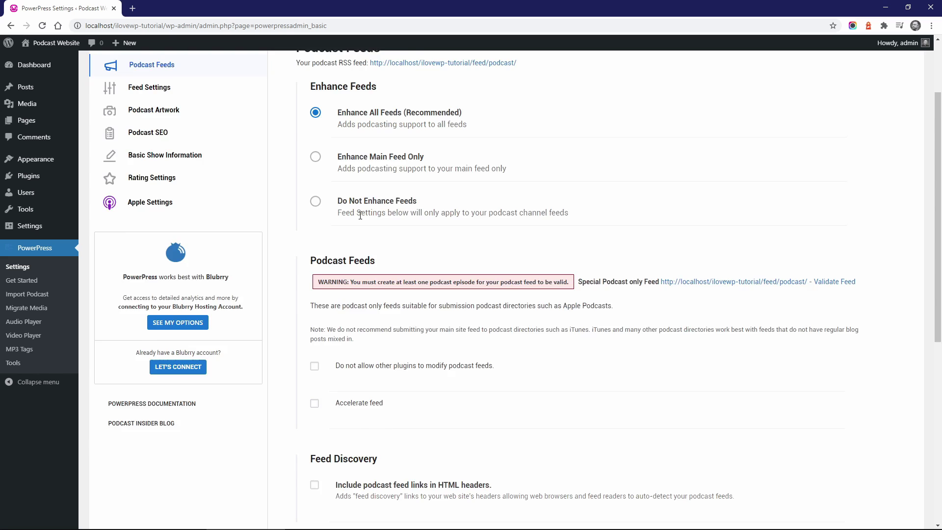
{"action": "left_click", "coordinate": [314, 170]}
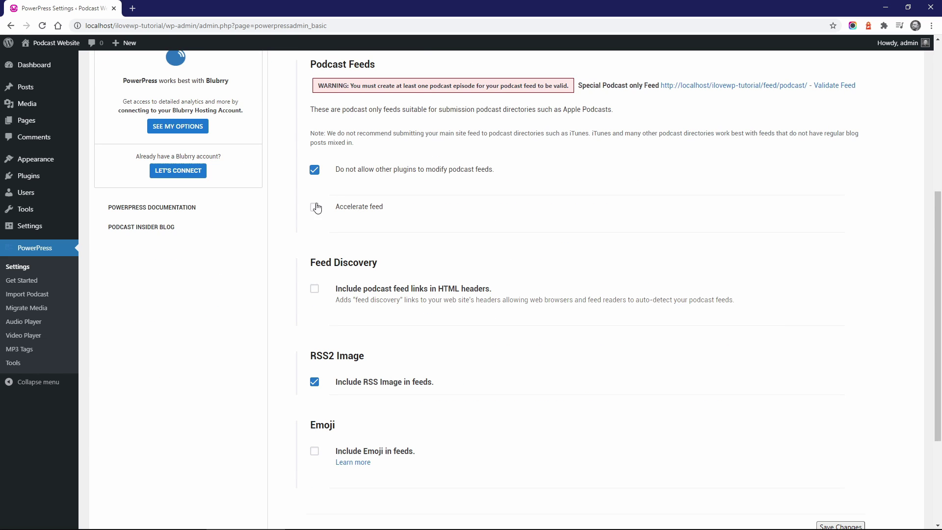
{"action": "left_click", "coordinate": [314, 207]}
{"action": "left_click", "coordinate": [315, 290]}
{"action": "scroll", "coordinate": [316, 297], "scroll_direction": "down", "scroll_amount": 3}
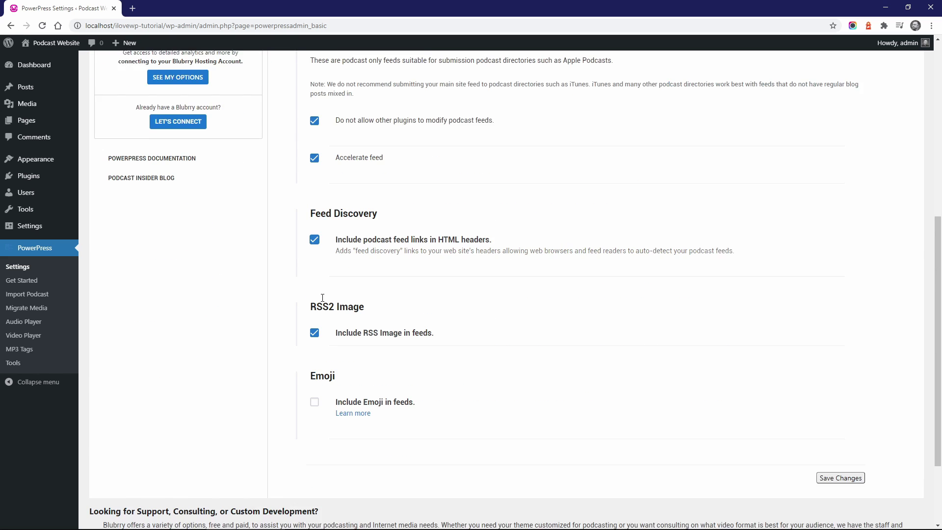
{"action": "scroll", "coordinate": [321, 299], "scroll_direction": "up", "scroll_amount": 9}
Open the Feed Settings section and look through its fields
{"action": "left_click", "coordinate": [195, 188]}
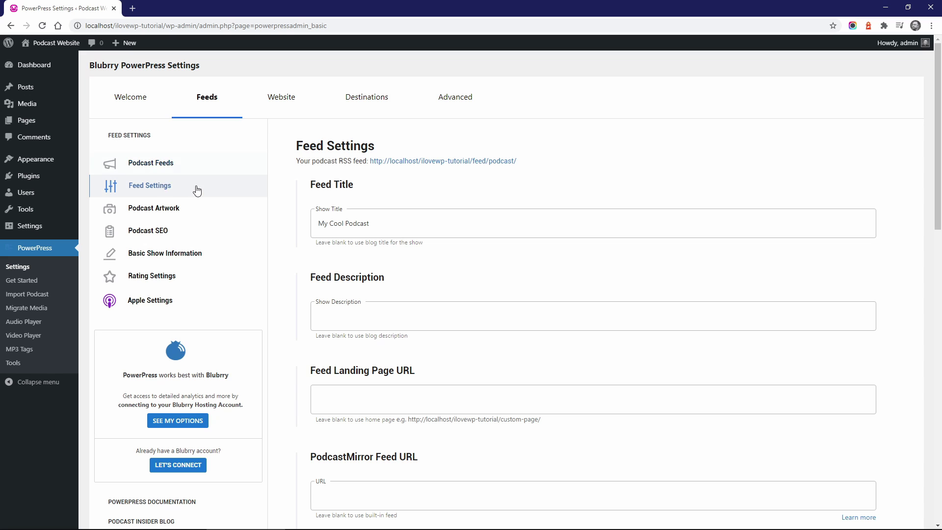
{"action": "scroll", "coordinate": [390, 260], "scroll_direction": "down", "scroll_amount": 4}
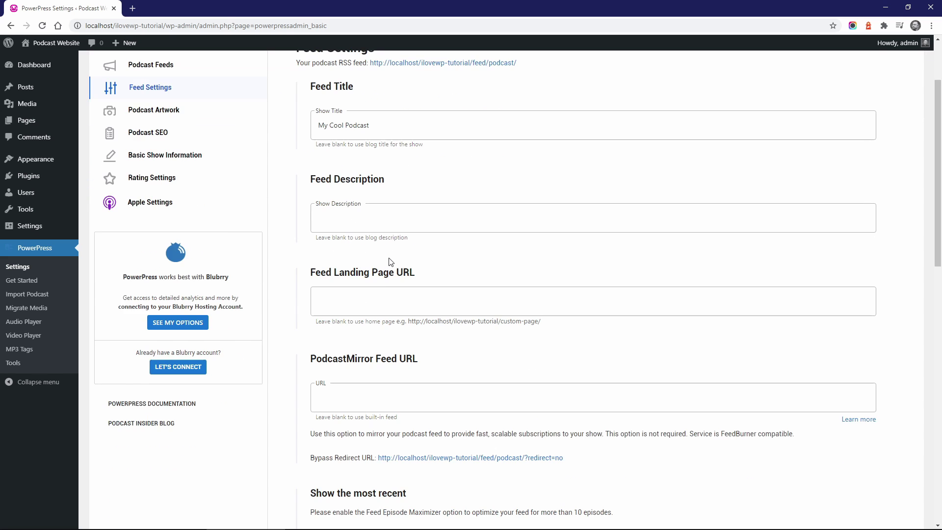
{"action": "scroll", "coordinate": [391, 260], "scroll_direction": "down", "scroll_amount": 10}
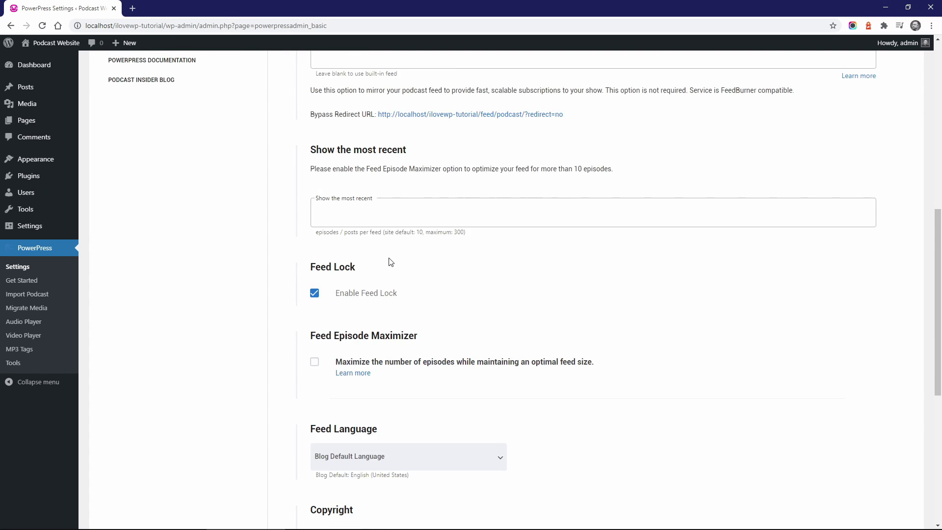
{"action": "scroll", "coordinate": [390, 262], "scroll_direction": "down", "scroll_amount": 2}
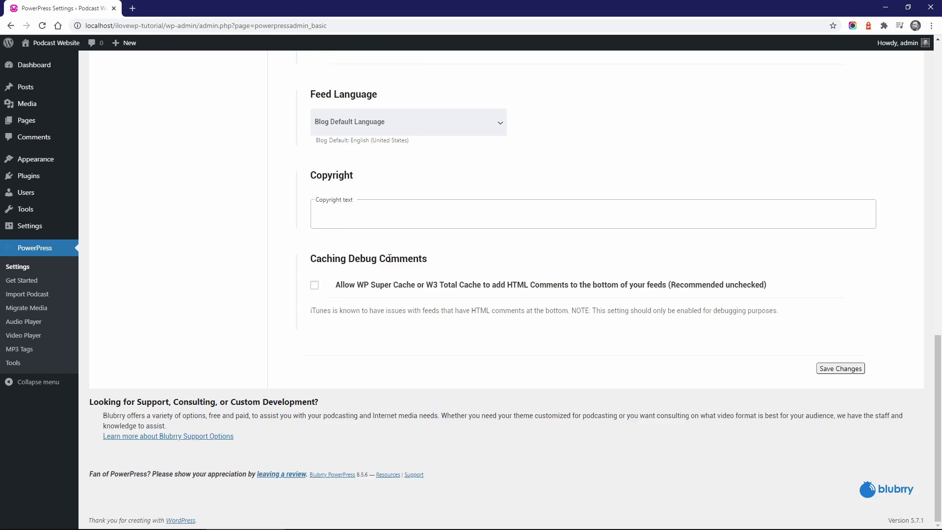
{"action": "scroll", "coordinate": [390, 262], "scroll_direction": "up", "scroll_amount": 15}
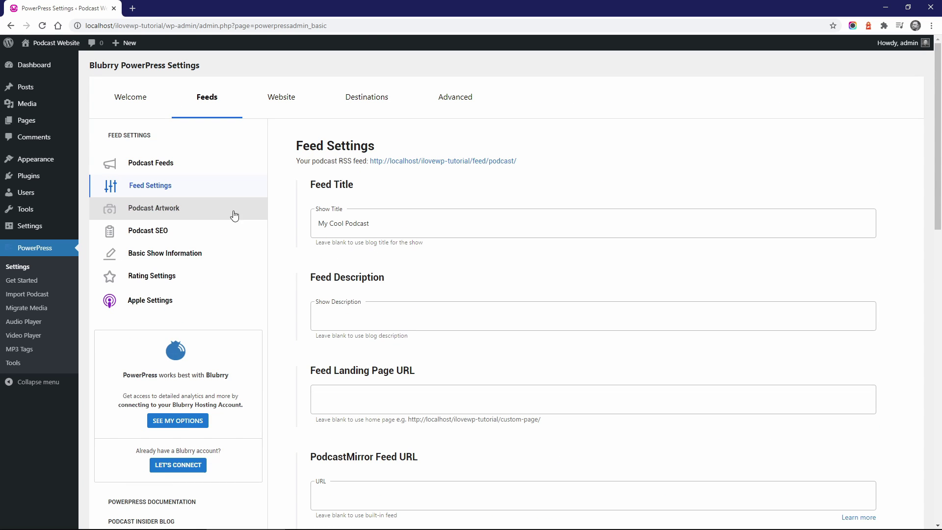
Browse the feed sections and set the podcast's parental rating to TV-G
{"action": "left_click", "coordinate": [179, 215]}
{"action": "left_click", "coordinate": [166, 231]}
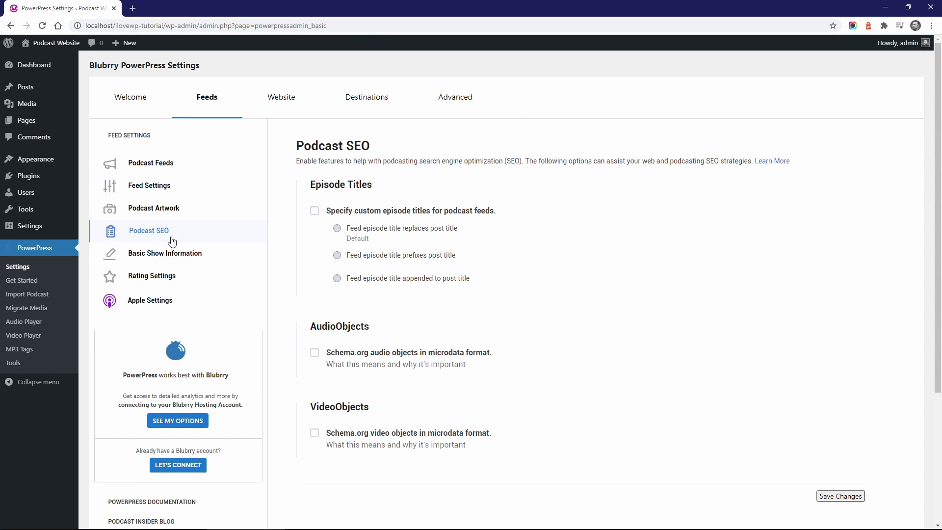
{"action": "left_click", "coordinate": [168, 254]}
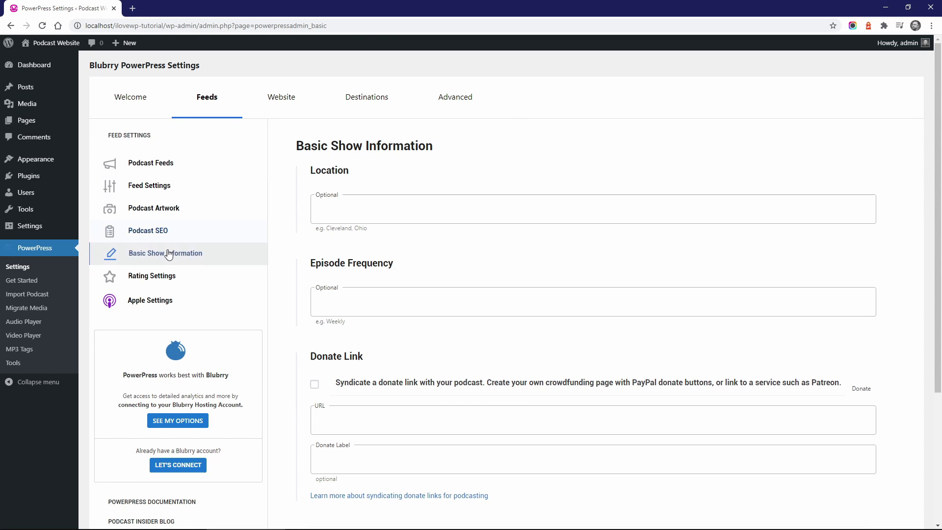
{"action": "left_click", "coordinate": [169, 274]}
{"action": "scroll", "coordinate": [352, 210], "scroll_direction": "down", "scroll_amount": 2}
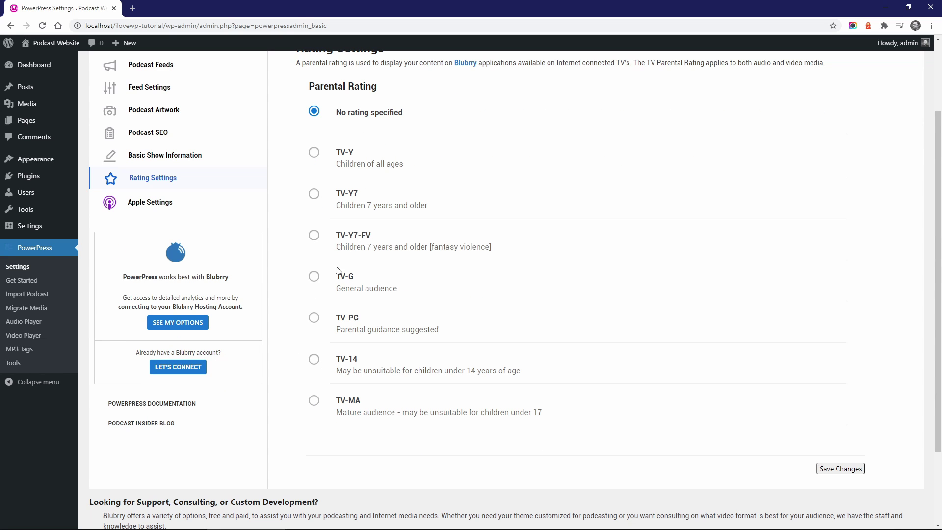
{"action": "left_click", "coordinate": [315, 277]}
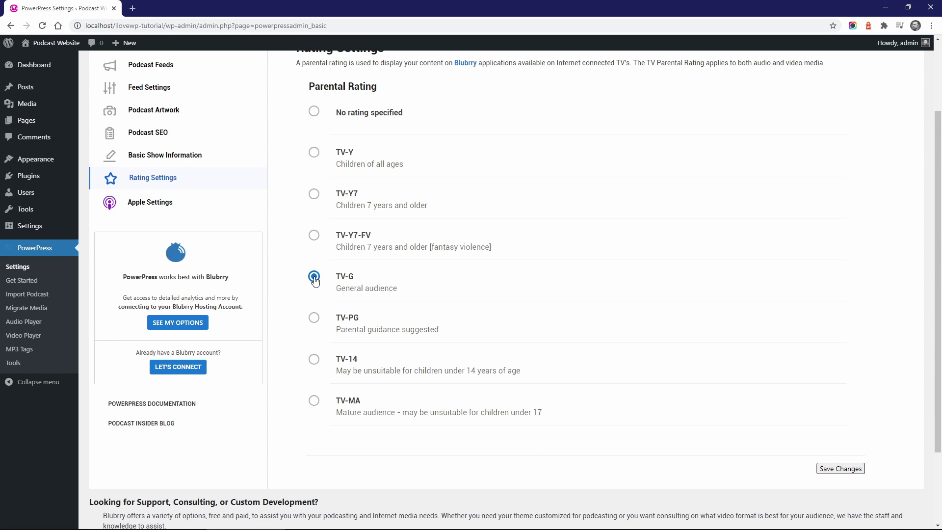
Review the Apple Settings section and save the feed settings
{"action": "left_click", "coordinate": [180, 203]}
{"action": "scroll", "coordinate": [307, 204], "scroll_direction": "up", "scroll_amount": 2}
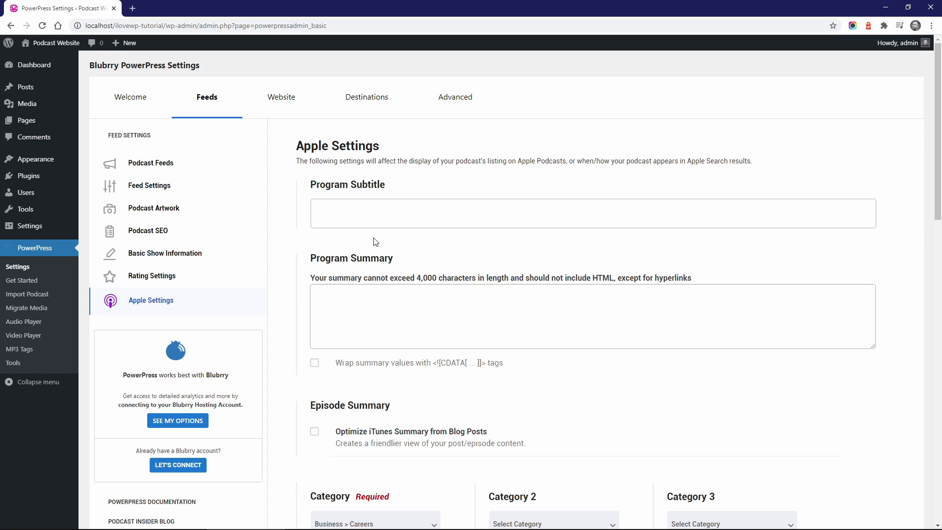
{"action": "scroll", "coordinate": [378, 294], "scroll_direction": "down", "scroll_amount": 9}
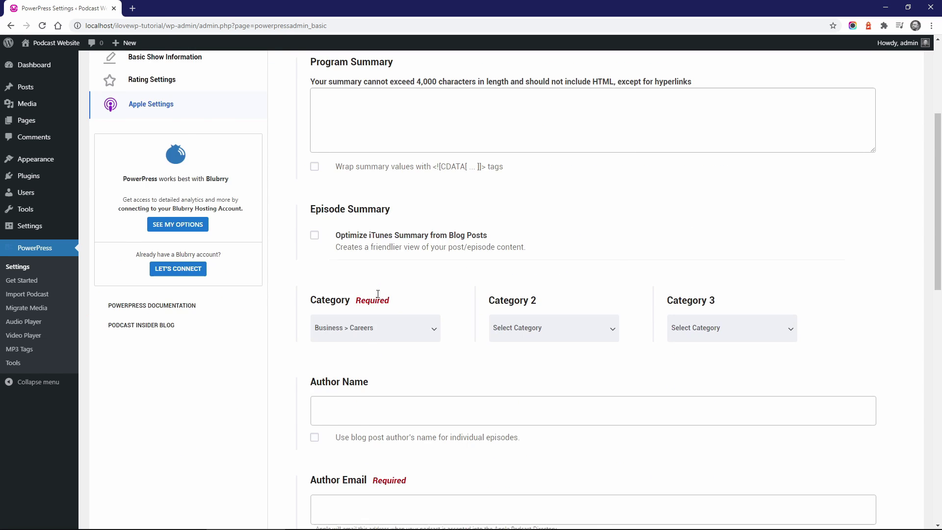
{"action": "scroll", "coordinate": [379, 297], "scroll_direction": "down", "scroll_amount": 3}
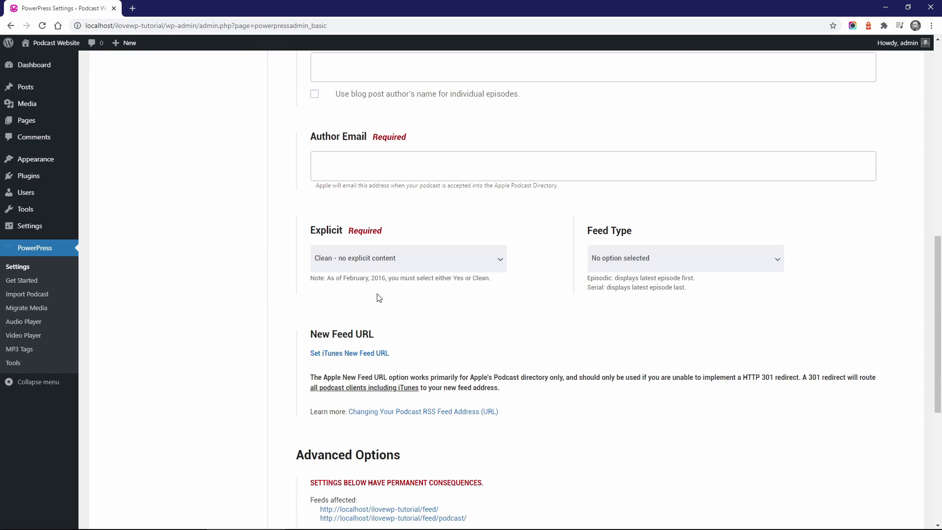
{"action": "scroll", "coordinate": [375, 225], "scroll_direction": "down", "scroll_amount": 5}
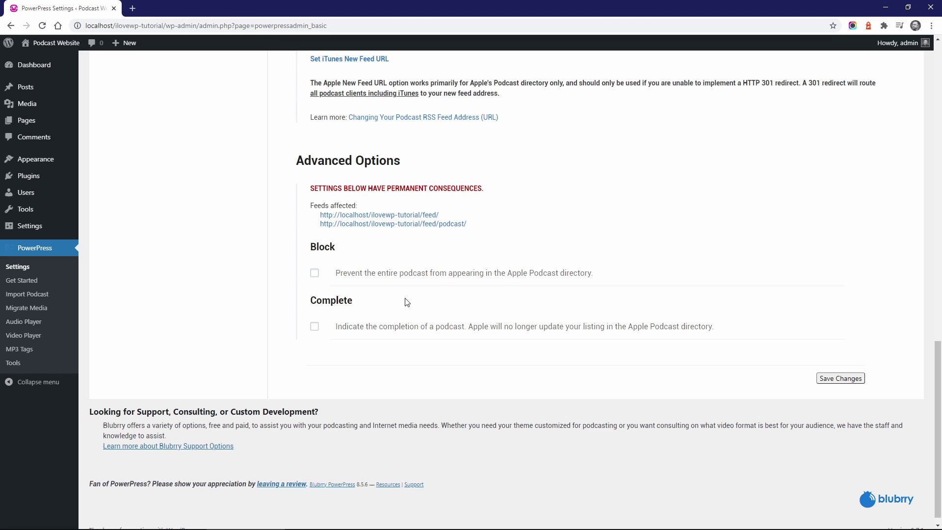
{"action": "left_click", "coordinate": [830, 377]}
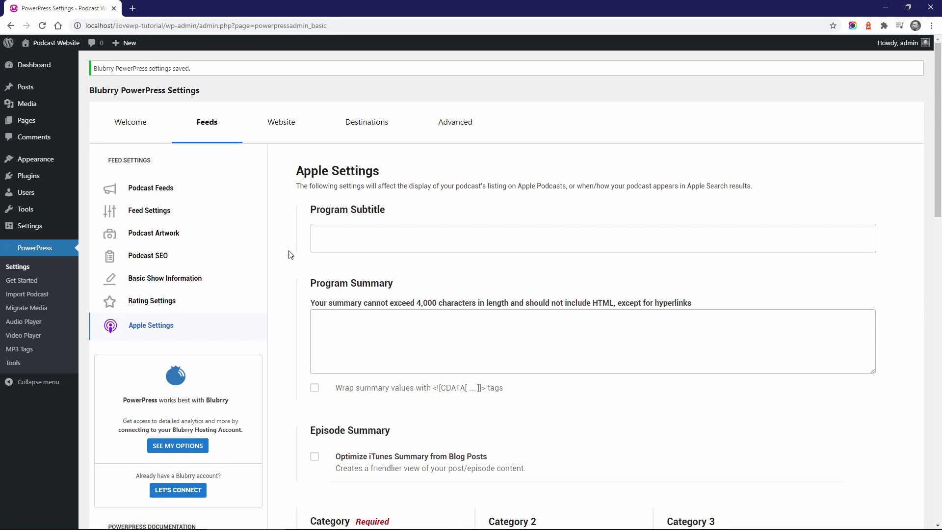
Switch to PowerPress's Website tab and look over its player settings
{"action": "left_click", "coordinate": [276, 125]}
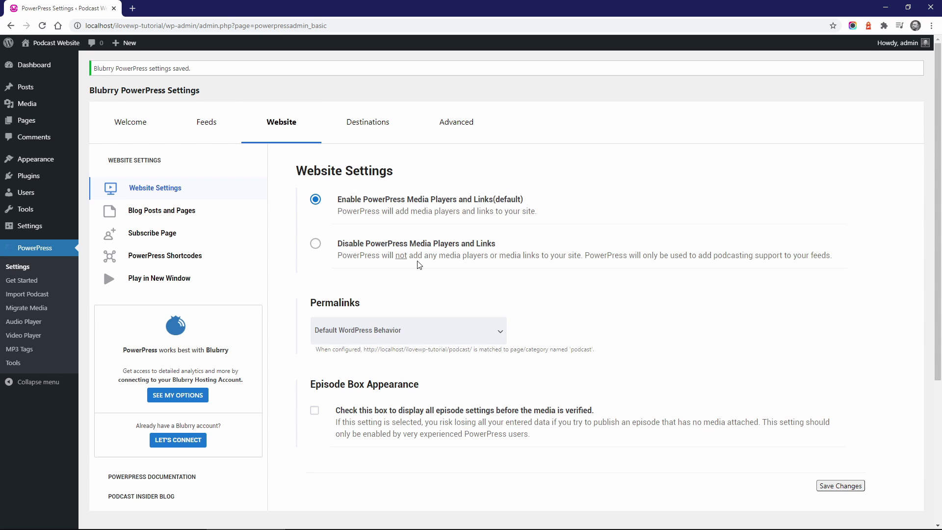
{"action": "scroll", "coordinate": [416, 350], "scroll_direction": "down", "scroll_amount": 1}
{"action": "scroll", "coordinate": [405, 392], "scroll_direction": "up", "scroll_amount": 1}
Place the player above content and in excerpts, with file size, duration and subscribe links
{"action": "left_click", "coordinate": [183, 211]}
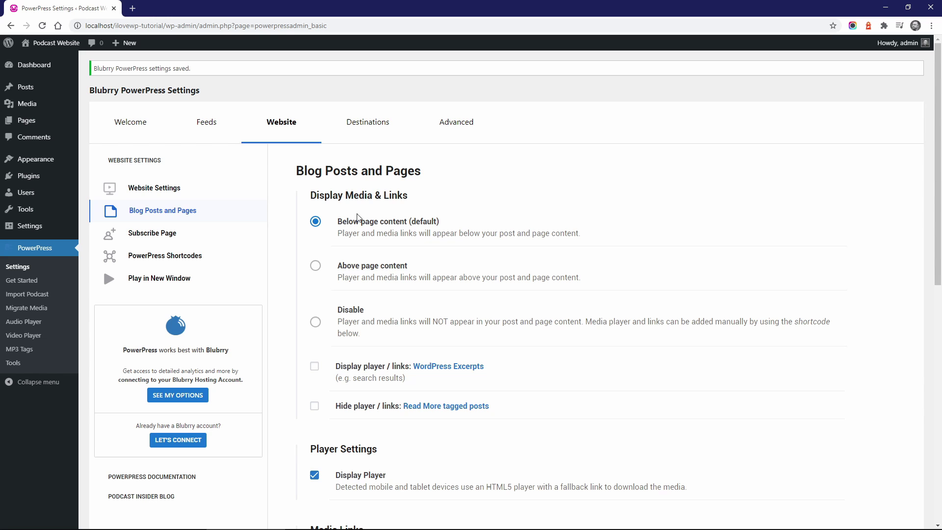
{"action": "left_click", "coordinate": [315, 268]}
{"action": "scroll", "coordinate": [343, 299], "scroll_direction": "down", "scroll_amount": 3}
{"action": "left_click", "coordinate": [314, 218]}
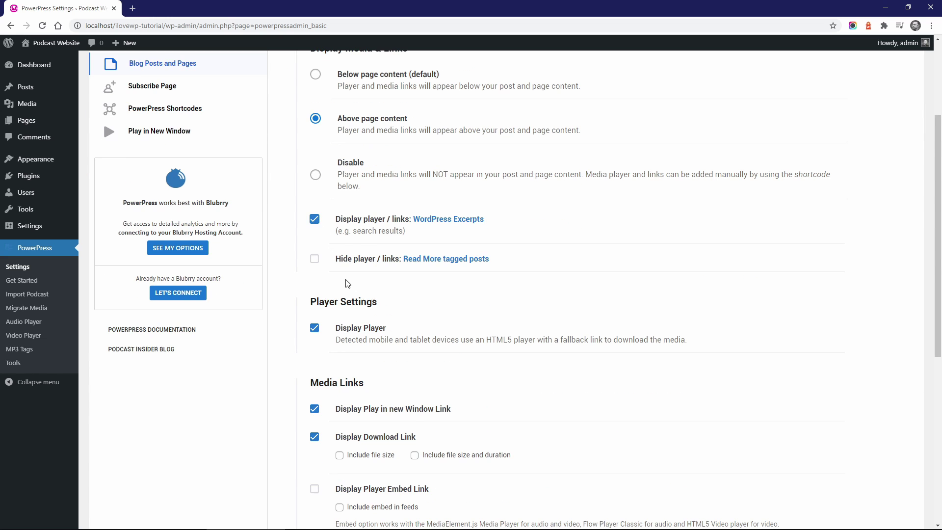
{"action": "scroll", "coordinate": [346, 284], "scroll_direction": "down", "scroll_amount": 4}
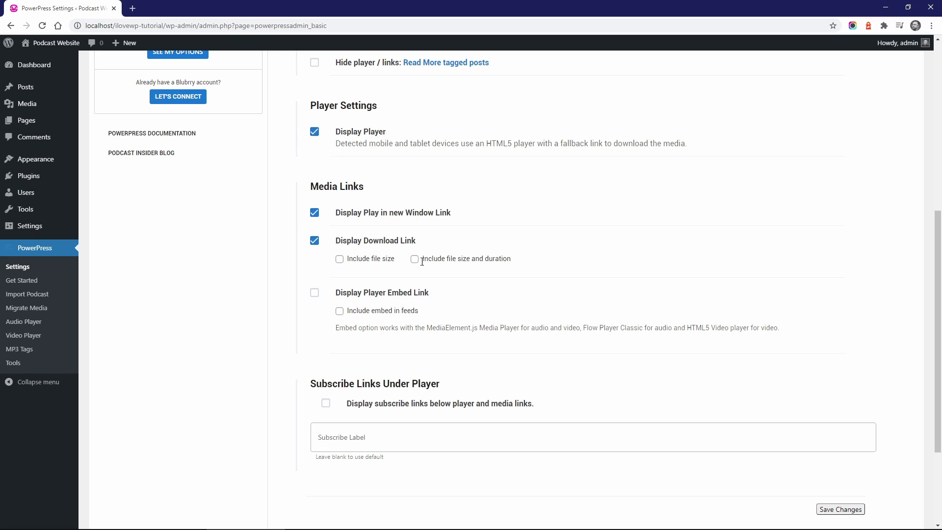
{"action": "left_click", "coordinate": [414, 259]}
{"action": "scroll", "coordinate": [395, 290], "scroll_direction": "down", "scroll_amount": 2}
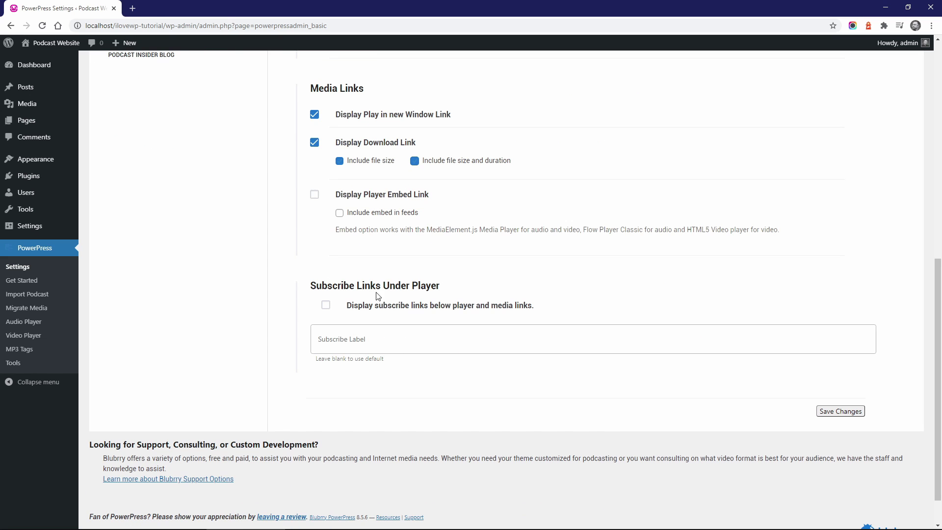
{"action": "left_click", "coordinate": [325, 305]}
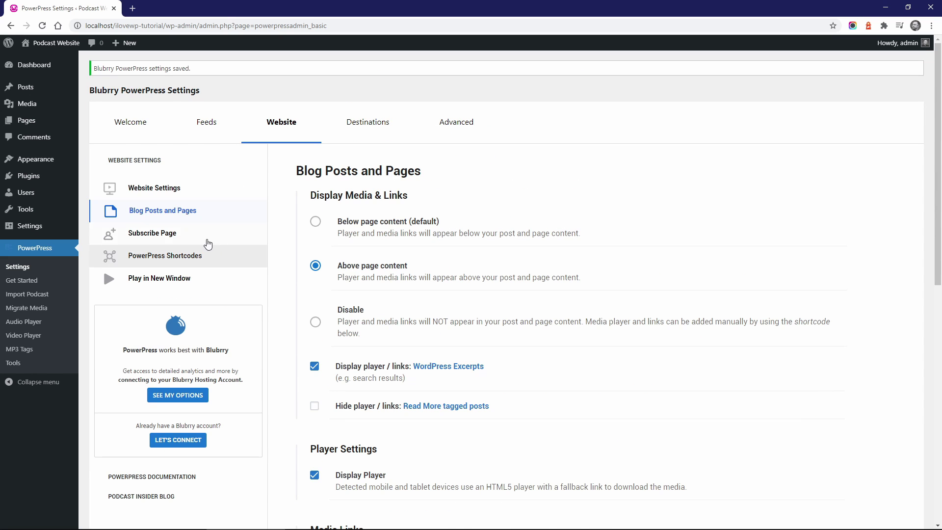
Create a Subscribe to Podcast page from the template
{"action": "left_click", "coordinate": [198, 240]}
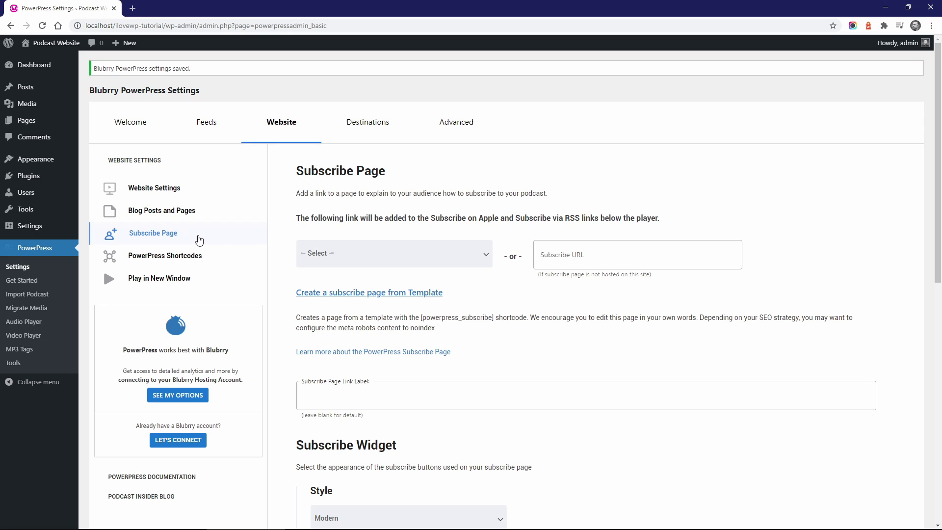
{"action": "left_click", "coordinate": [377, 293]}
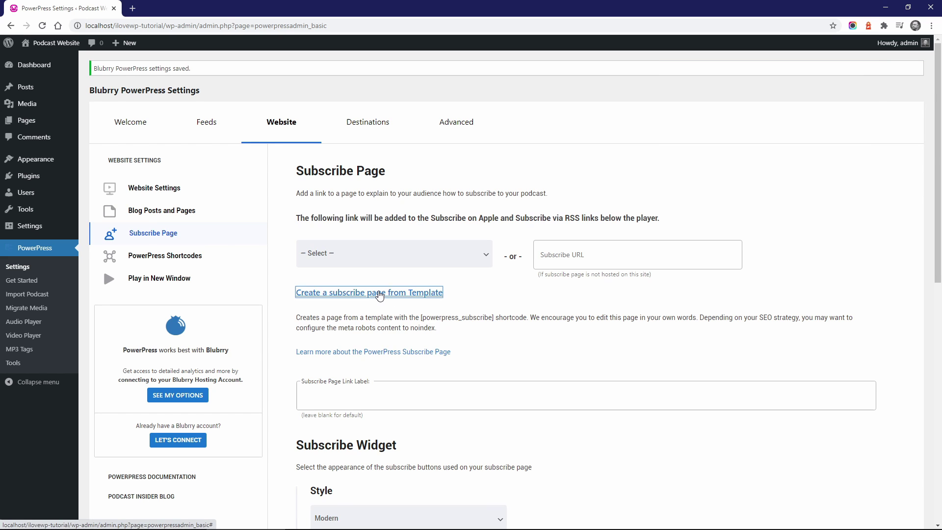
{"action": "scroll", "coordinate": [375, 261], "scroll_direction": "down", "scroll_amount": 9}
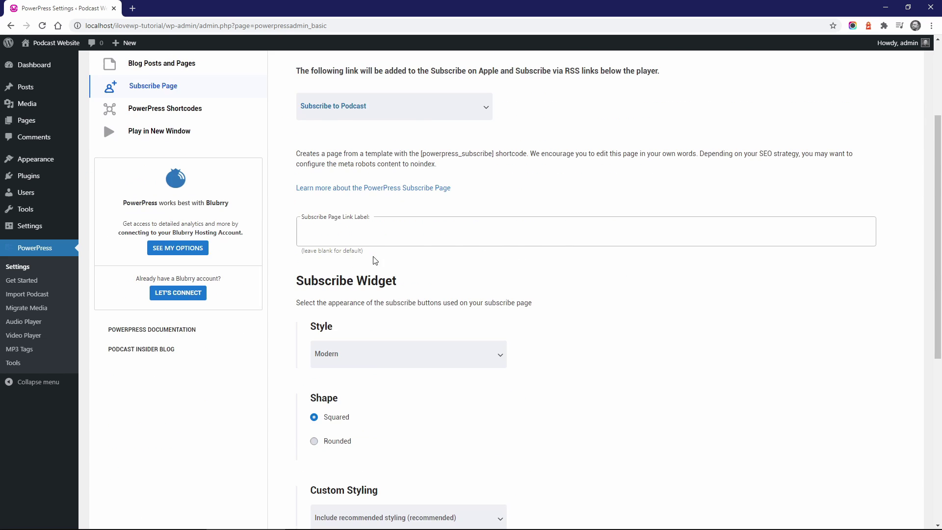
{"action": "scroll", "coordinate": [368, 245], "scroll_direction": "up", "scroll_amount": 1}
Make the subscribe buttons Rounded with the Classic style, keeping recommended styling
{"action": "left_click", "coordinate": [314, 195]}
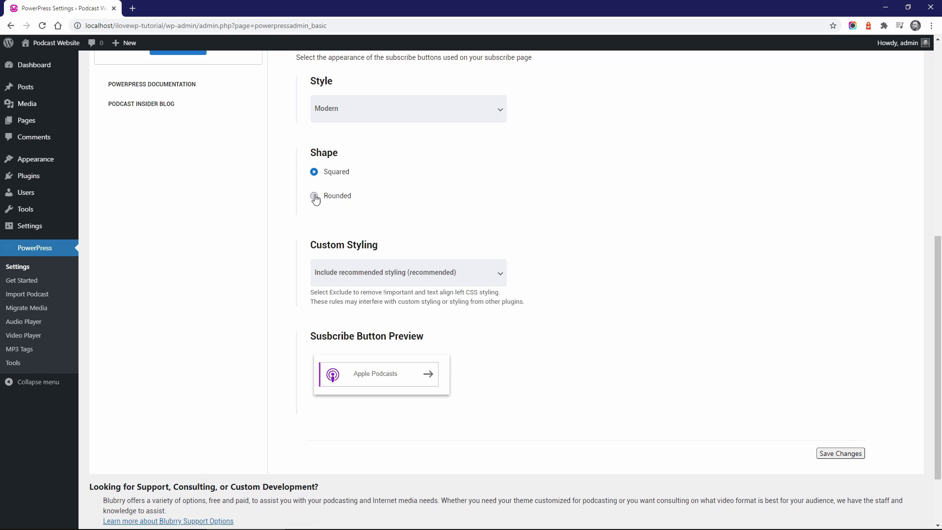
{"action": "left_click", "coordinate": [374, 271]}
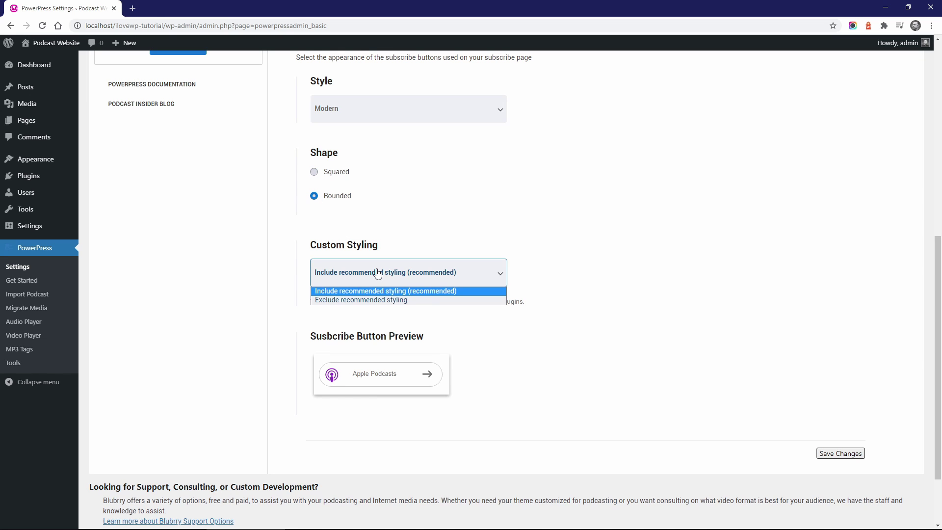
{"action": "left_click", "coordinate": [375, 272]}
{"action": "left_click", "coordinate": [357, 114]}
{"action": "left_click", "coordinate": [338, 136]}
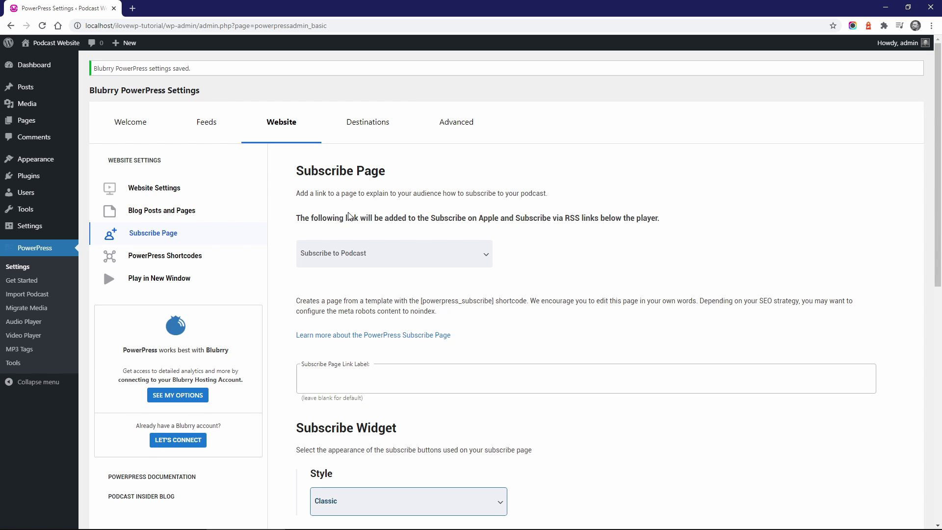
In Destinations, give Google a '#' listing URL and show its link under the player
{"action": "left_click", "coordinate": [386, 119]}
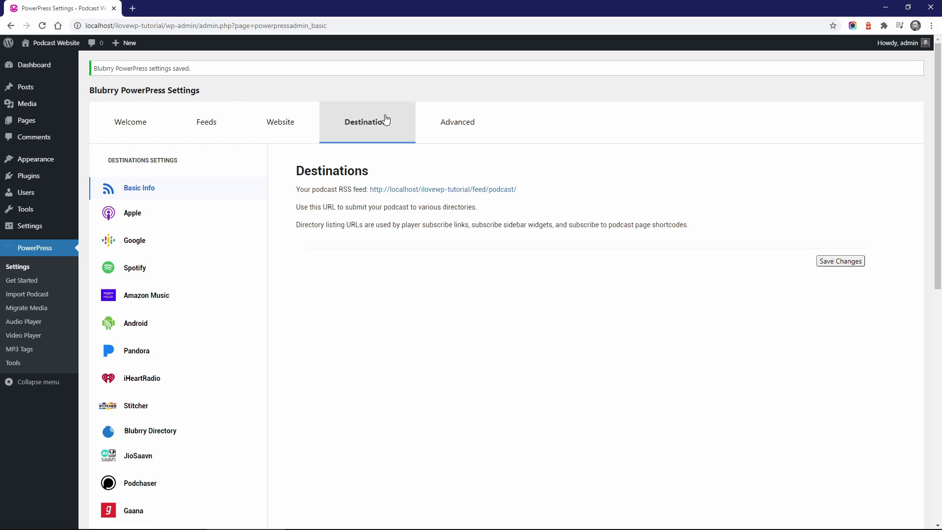
{"action": "left_click", "coordinate": [182, 213]}
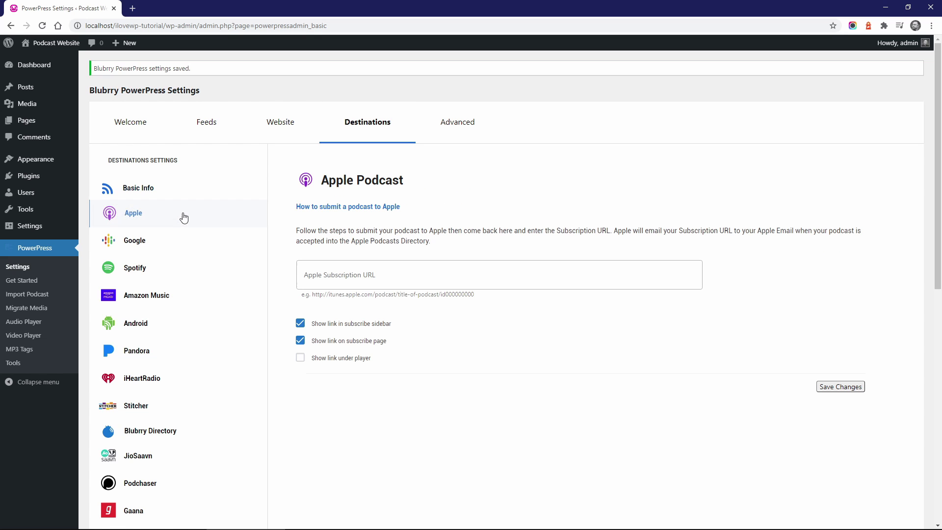
{"action": "left_click", "coordinate": [174, 242]}
{"action": "left_click", "coordinate": [337, 278]}
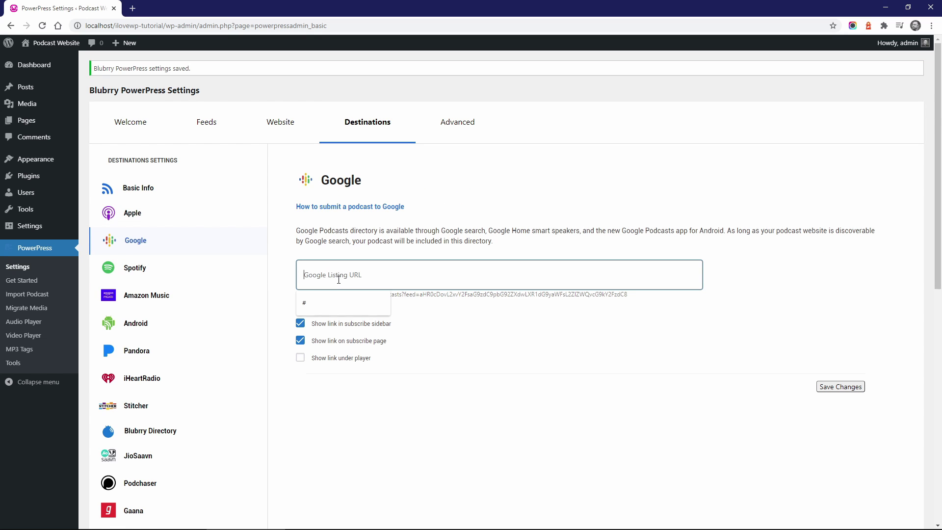
{"action": "type", "text": "#"}
{"action": "left_click", "coordinate": [300, 358]}
Give Spotify and iHeartRadio '#' listing URLs with sidebar and player links, then save
{"action": "left_click", "coordinate": [142, 267]}
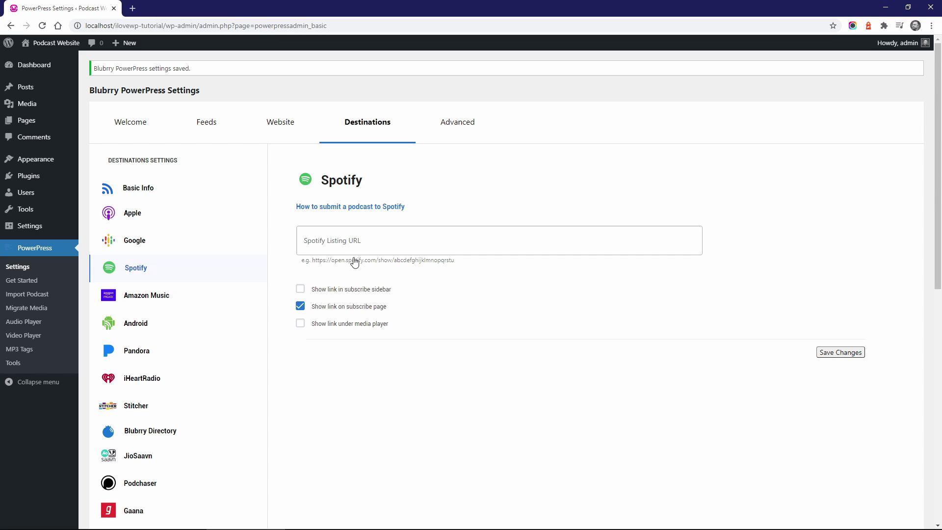
{"action": "left_click", "coordinate": [353, 241]}
{"action": "type", "text": "#"}
{"action": "left_click", "coordinate": [303, 292]}
{"action": "left_click", "coordinate": [183, 379]}
{"action": "left_click", "coordinate": [300, 289]}
{"action": "left_click", "coordinate": [300, 323]}
{"action": "left_click", "coordinate": [412, 233]}
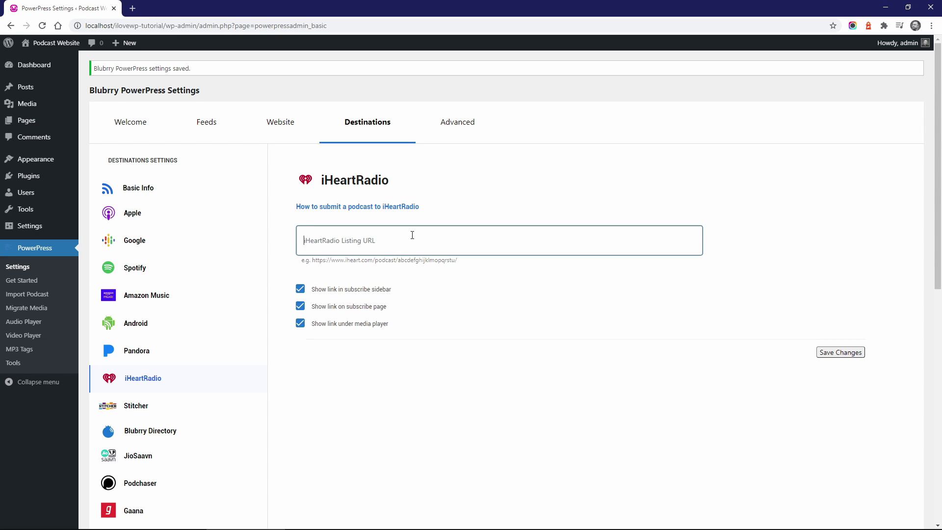
{"action": "type", "text": "#"}
{"action": "left_click", "coordinate": [840, 353]}
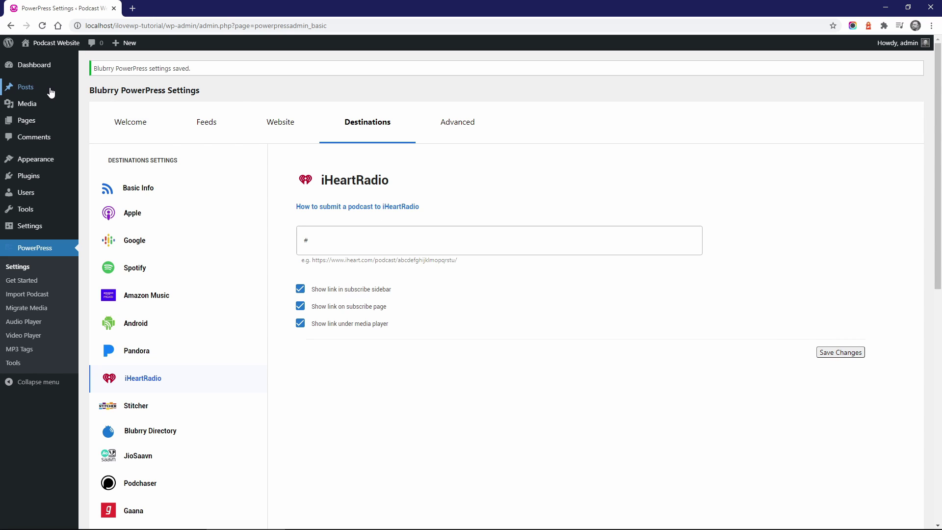
Start a new post and file it under the Podcast category
{"action": "left_click", "coordinate": [95, 90]}
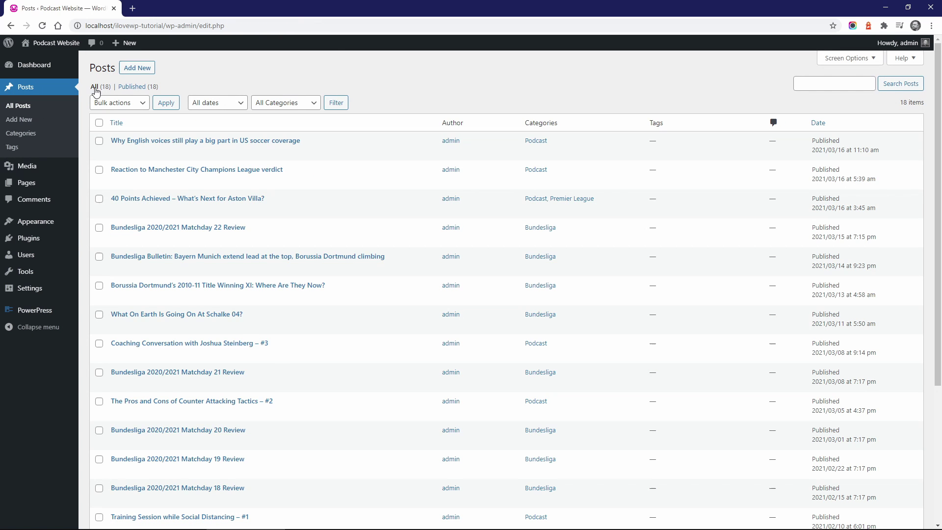
{"action": "left_click", "coordinate": [26, 122]}
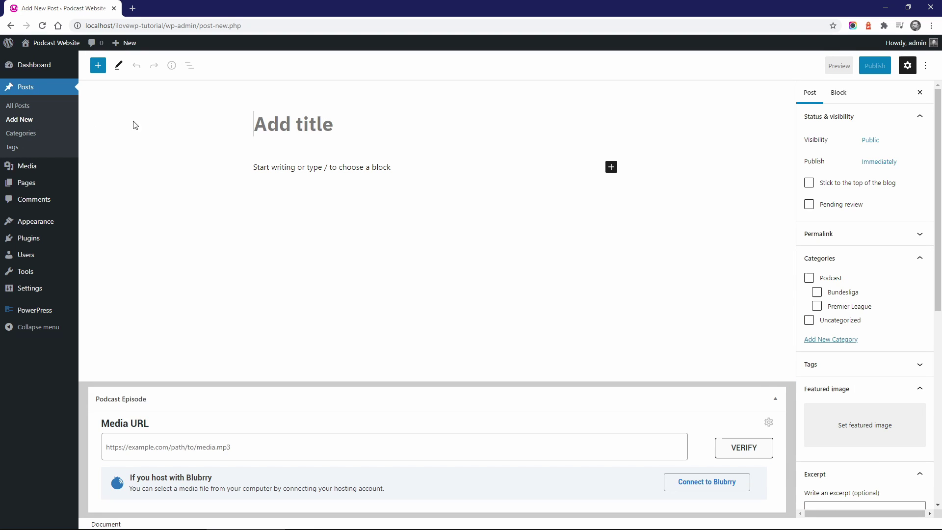
{"action": "left_click", "coordinate": [809, 279]}
Title the post 'PowerPress Podcast Episode 1' and paste three placeholder paragraphs into the body
{"action": "left_click", "coordinate": [317, 126]}
{"action": "type", "text": "Pow"}
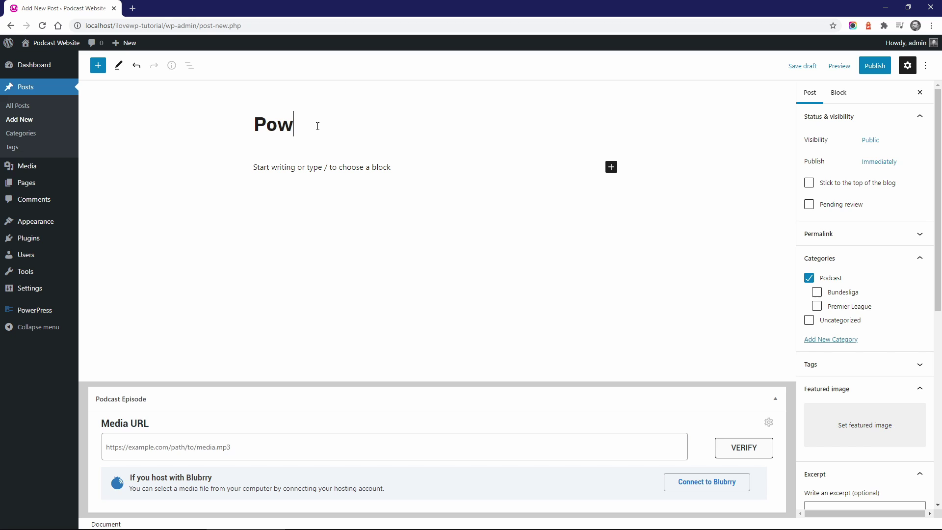
{"action": "type", "text": "erPress Podcast Episode 1"}
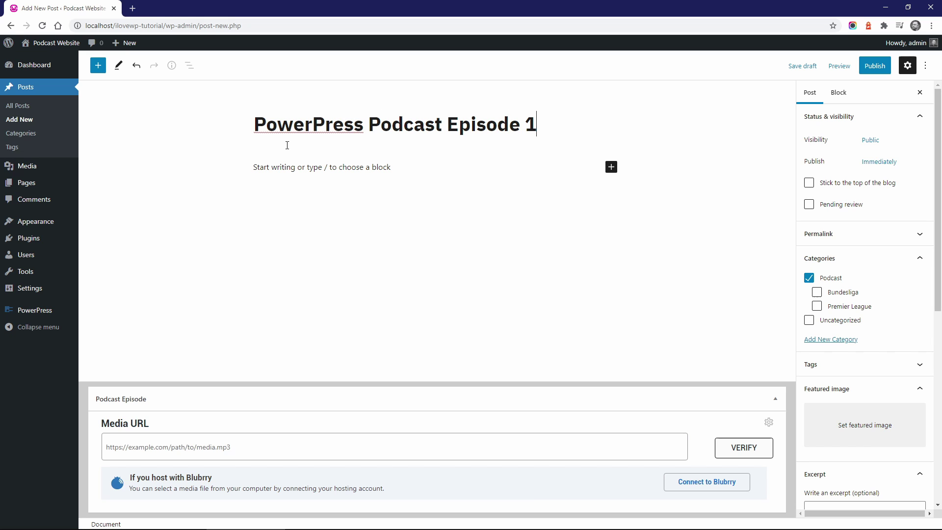
{"action": "left_click", "coordinate": [268, 168]}
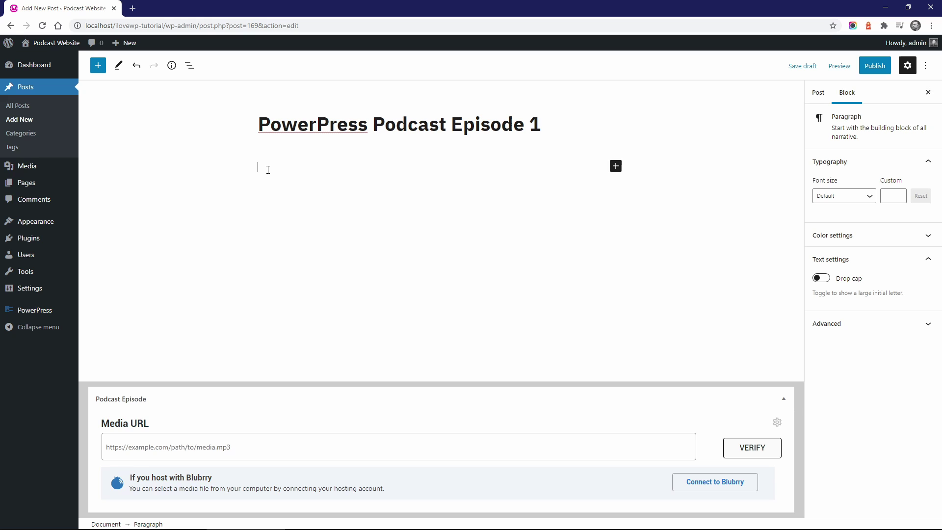
{"action": "key", "text": "ctrl+v"}
{"action": "left_click", "coordinate": [255, 169]}
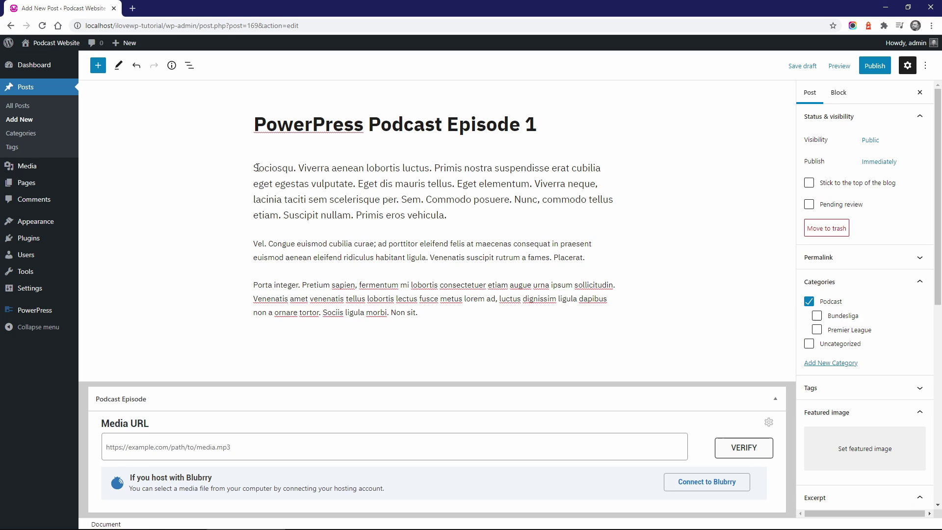
{"action": "left_click", "coordinate": [255, 169]}
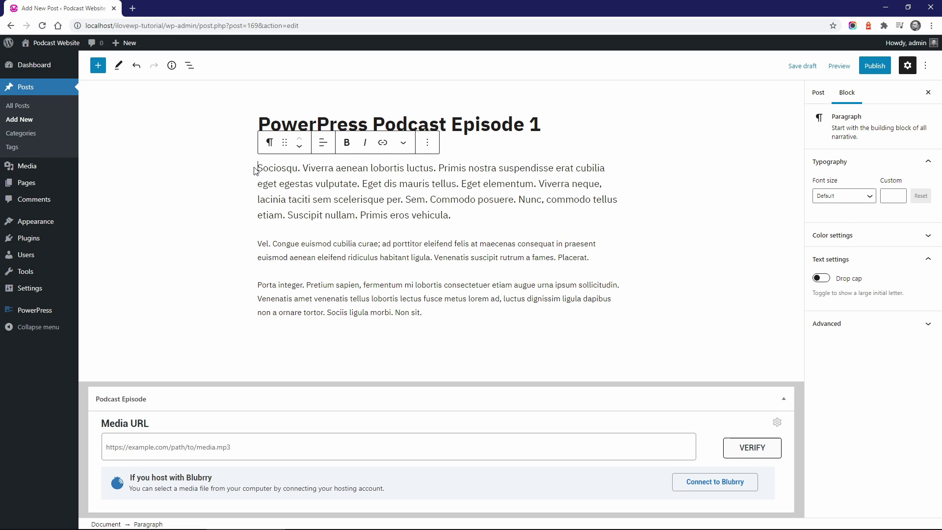
{"action": "left_click", "coordinate": [212, 445]}
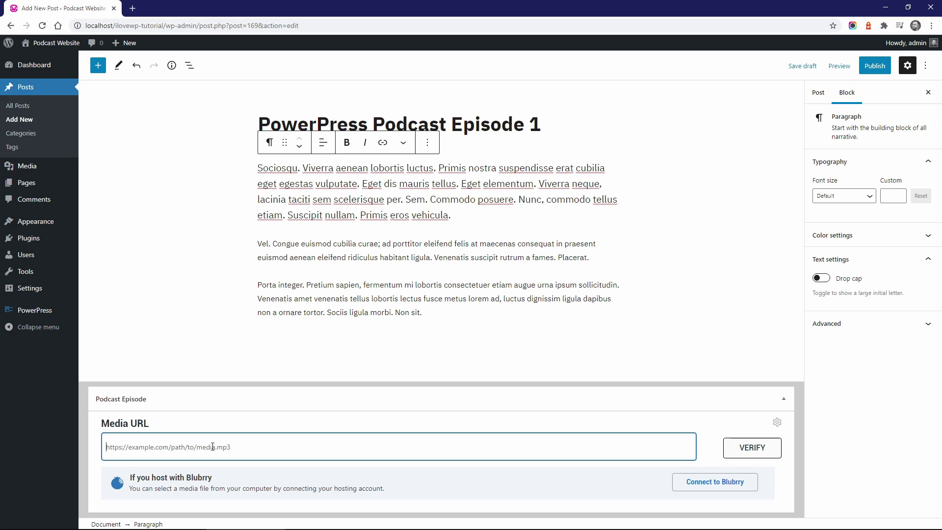
Copy the Interlude 4 MP3's URL from the Media Library into Media URL and verify it
{"action": "mouse_move", "coordinate": [54, 168]}
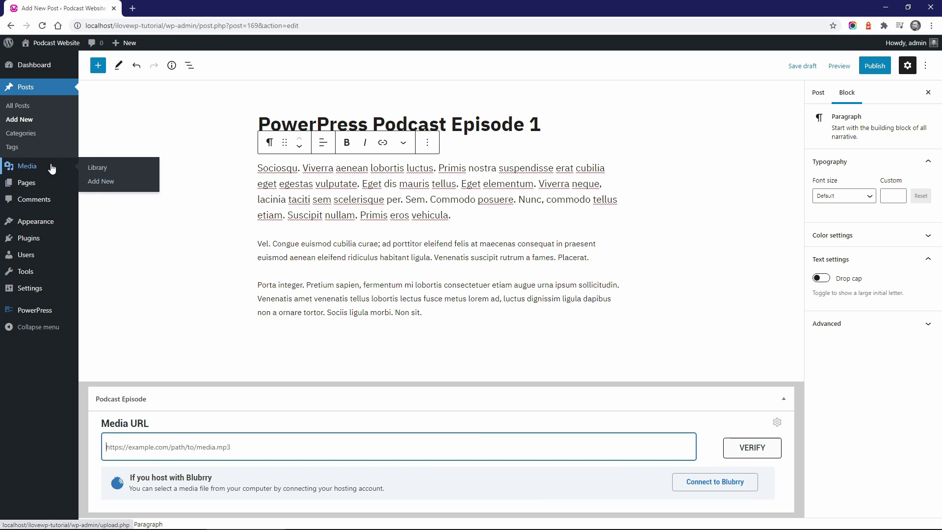
{"action": "middle_click", "coordinate": [97, 167]}
{"action": "key", "text": "ctrl+Tab"}
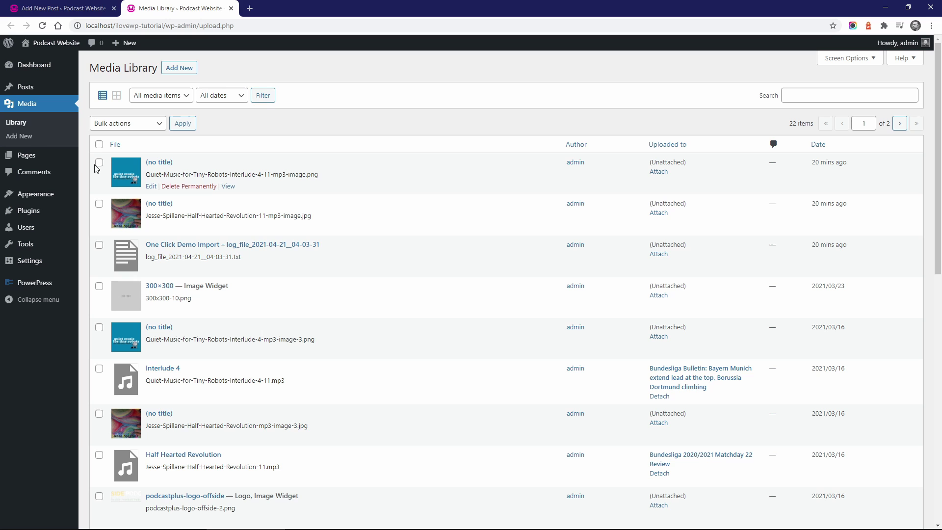
{"action": "left_click", "coordinate": [157, 371]}
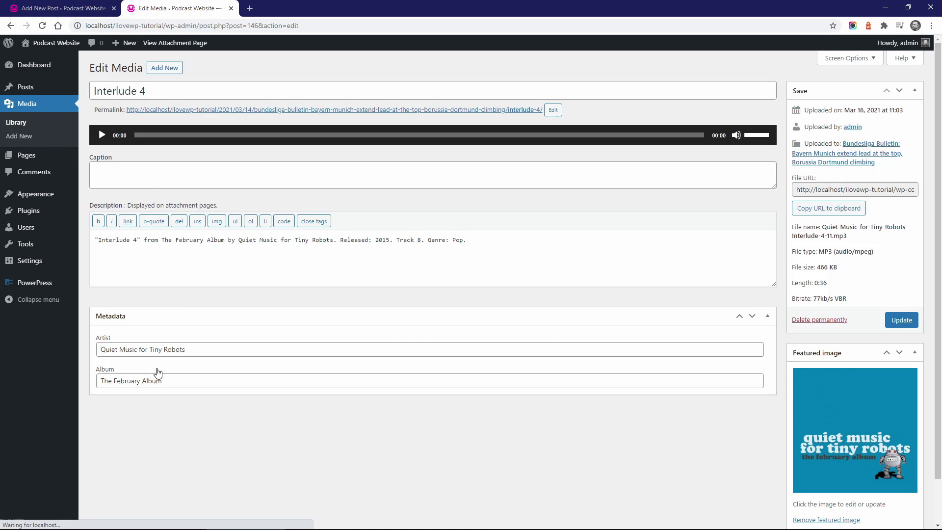
{"action": "left_click", "coordinate": [819, 210]}
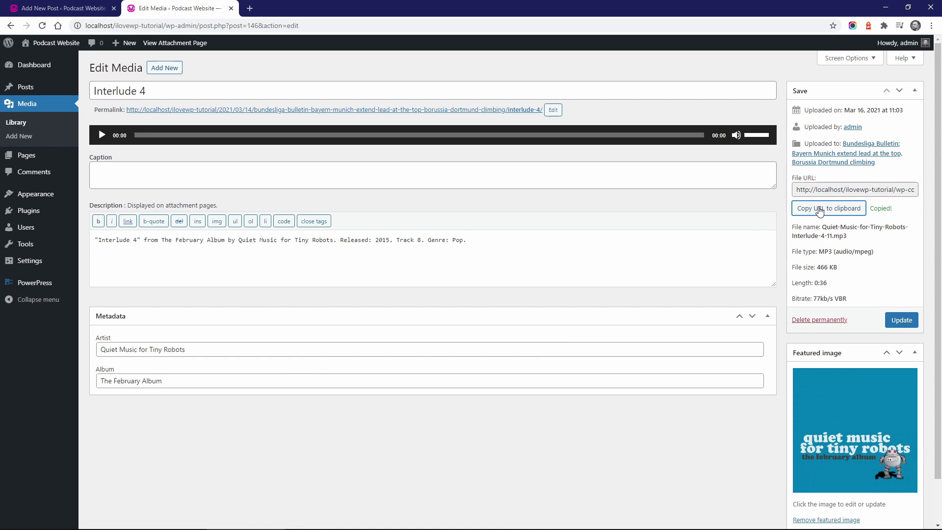
{"action": "left_click", "coordinate": [231, 8]}
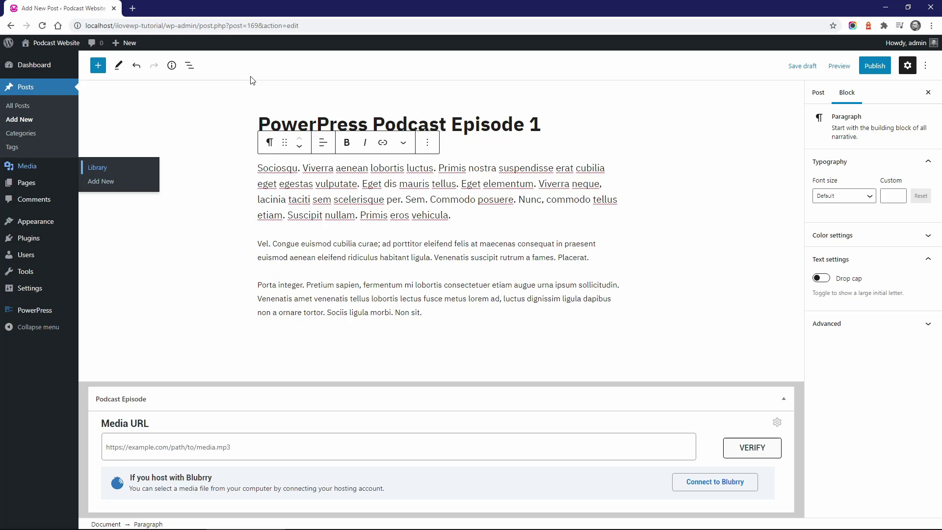
{"action": "left_click", "coordinate": [260, 440]}
{"action": "key", "text": "ctrl+v"}
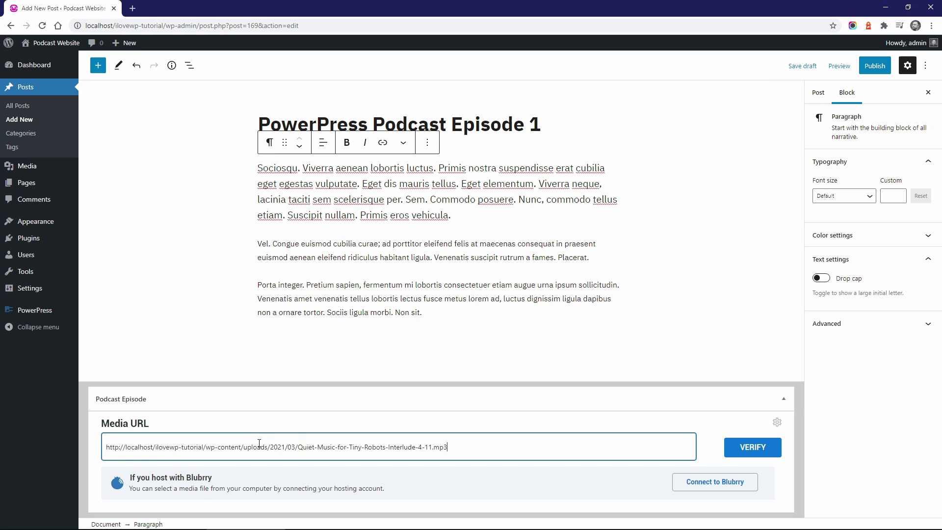
{"action": "left_click", "coordinate": [745, 452]}
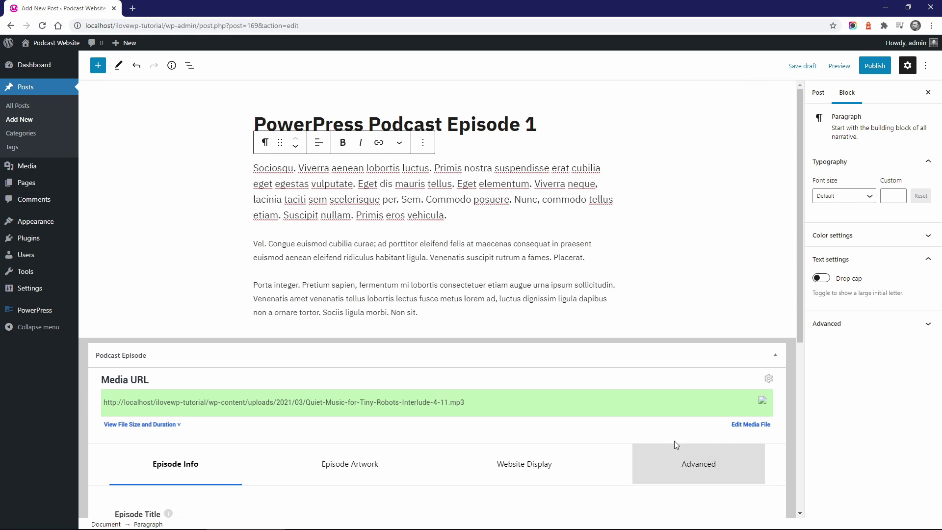
Change the media URL's extension to .jpg and re-verify, which fails as undetermined type
{"action": "scroll", "coordinate": [451, 426], "scroll_direction": "down", "scroll_amount": 4}
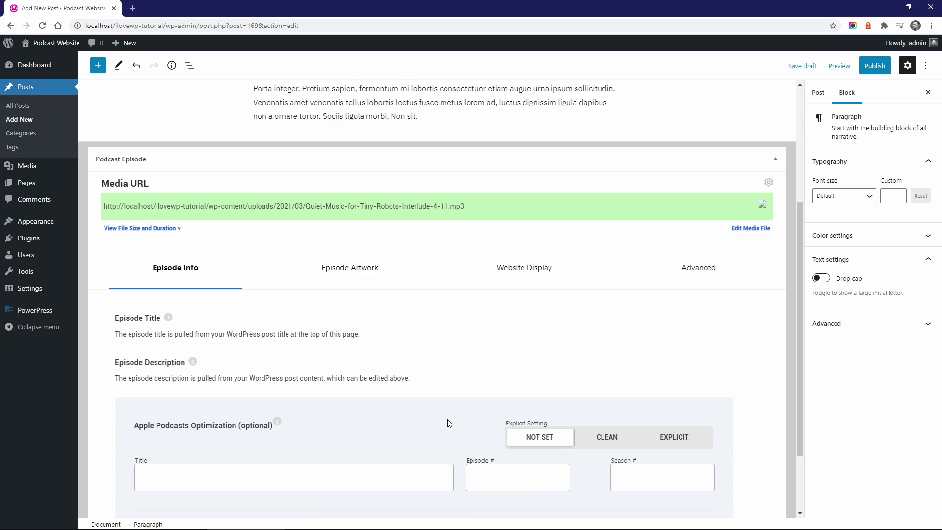
{"action": "scroll", "coordinate": [450, 423], "scroll_direction": "up", "scroll_amount": 4}
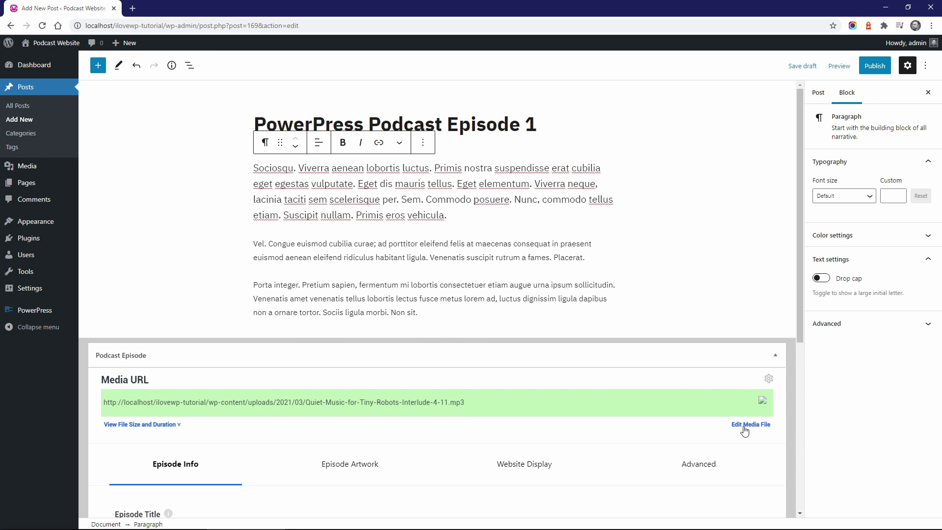
{"action": "left_click", "coordinate": [745, 425]}
{"action": "left_click", "coordinate": [481, 414]}
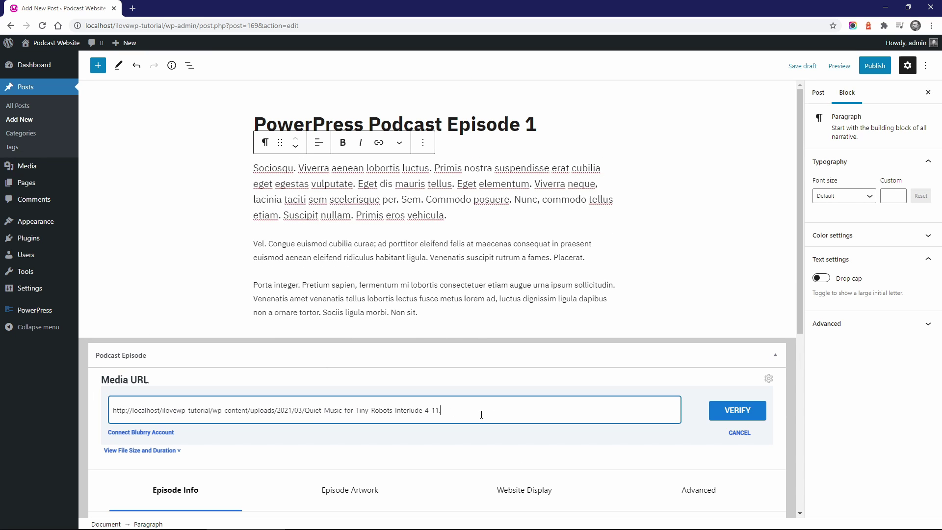
{"action": "left_click", "coordinate": [732, 411]}
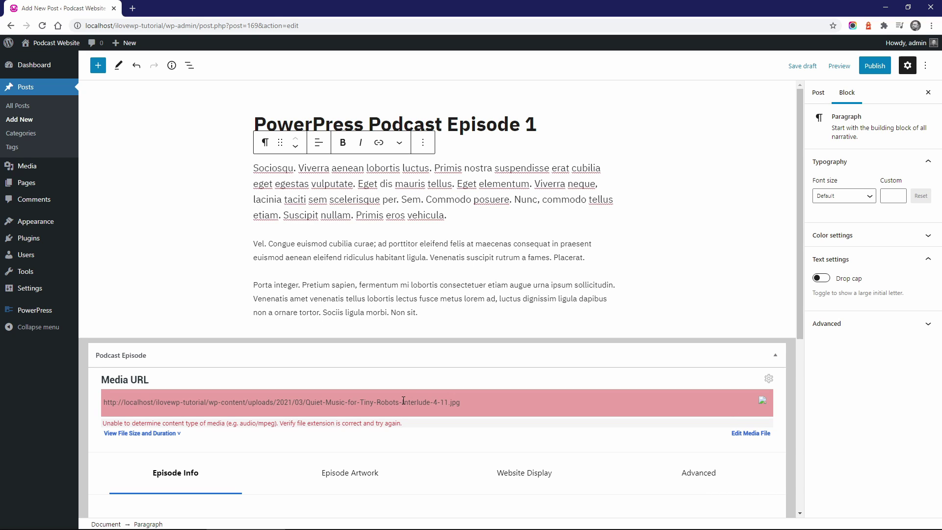
Change the media URL ending back to .mp3, verify it, and publish the episode post
{"action": "left_click", "coordinate": [754, 435]}
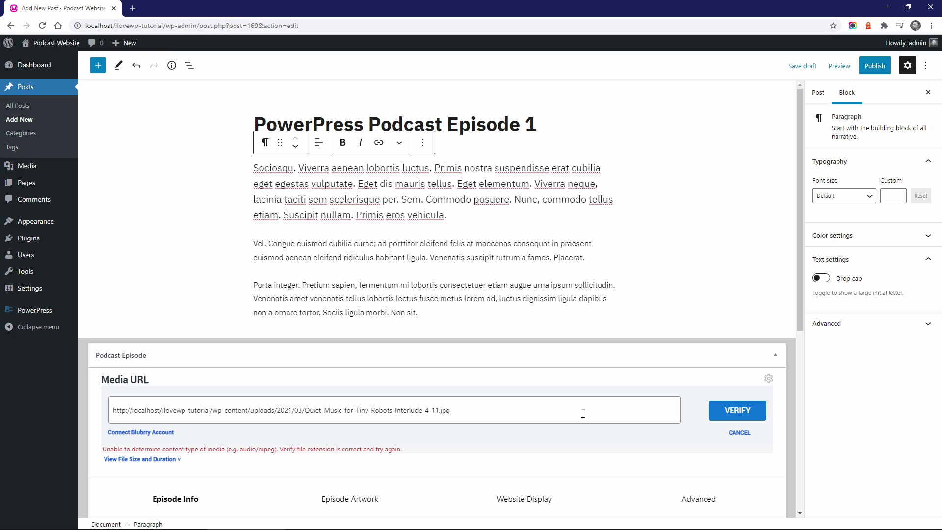
{"action": "left_click", "coordinate": [511, 412]}
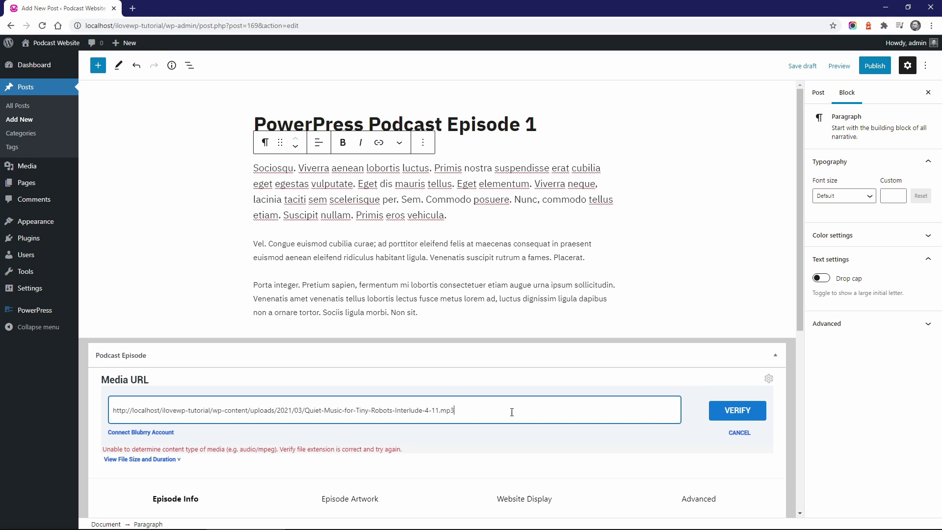
{"action": "left_click", "coordinate": [737, 411]}
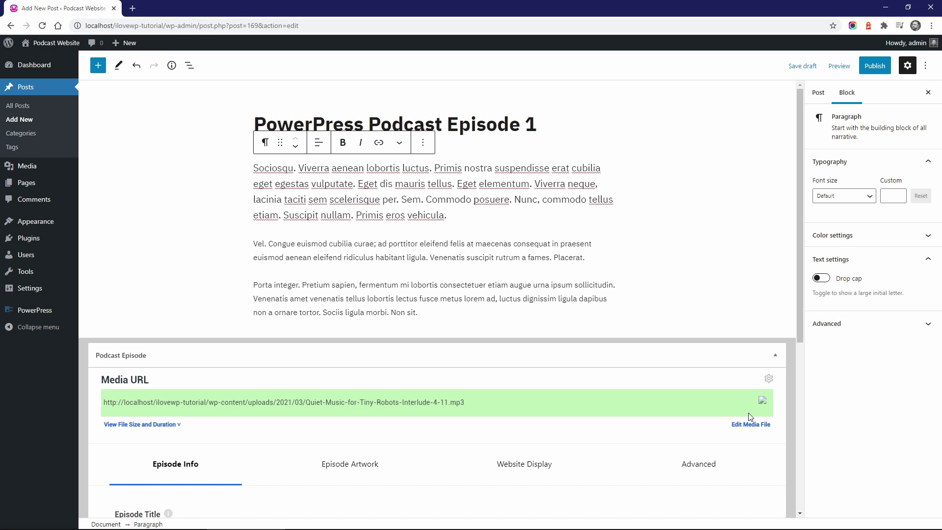
{"action": "left_click", "coordinate": [871, 71]}
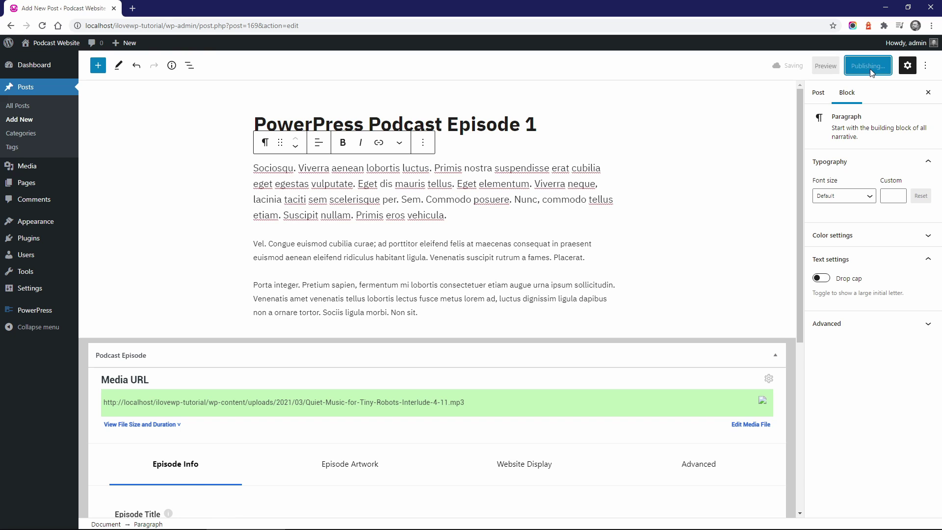
From the live front page's Newest Episodes, open the PowerPress Podcast Episode 1 post and view its player
{"action": "left_click", "coordinate": [55, 44]}
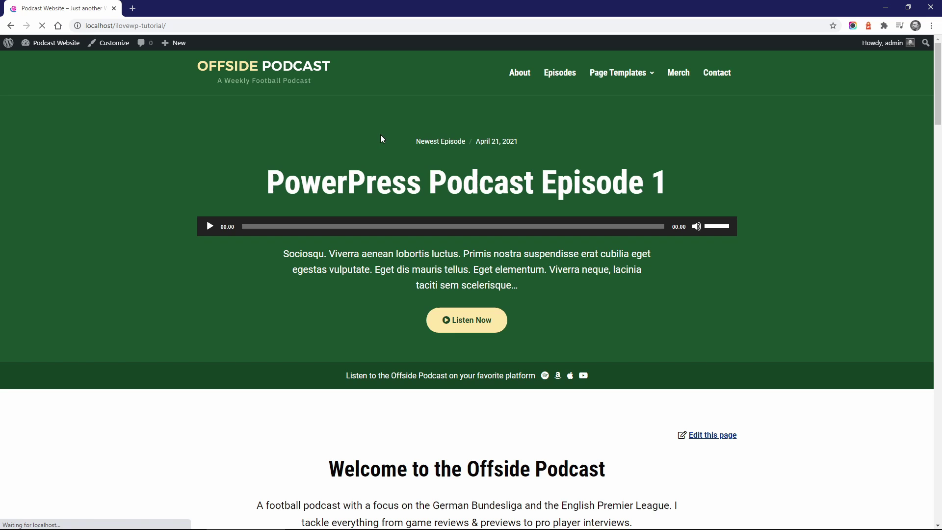
{"action": "scroll", "coordinate": [257, 278], "scroll_direction": "down", "scroll_amount": 6}
{"action": "scroll", "coordinate": [262, 298], "scroll_direction": "down", "scroll_amount": 11}
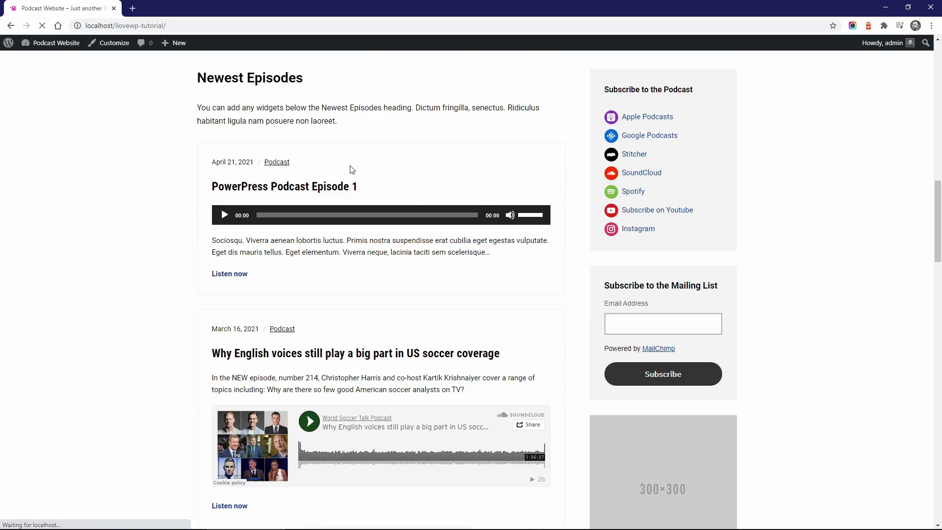
{"action": "left_click", "coordinate": [326, 187]}
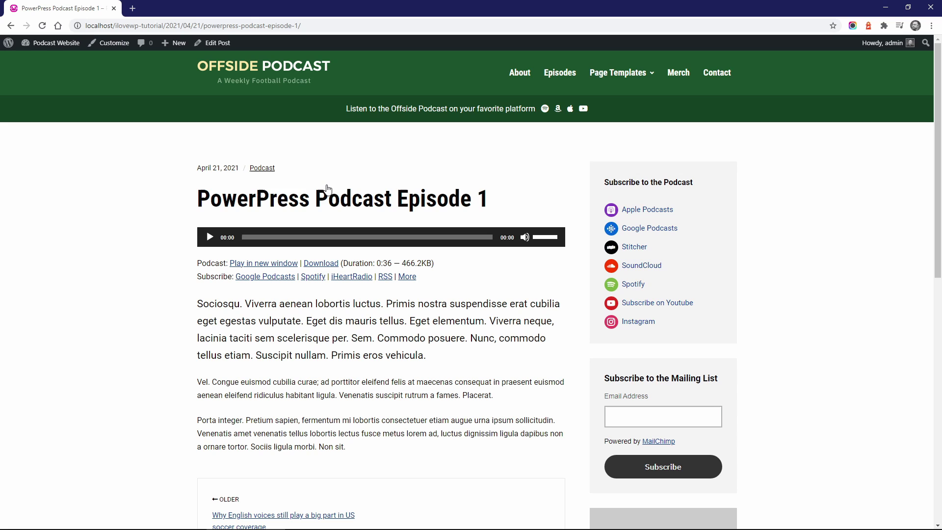
{"action": "scroll", "coordinate": [326, 188], "scroll_direction": "down", "scroll_amount": 4}
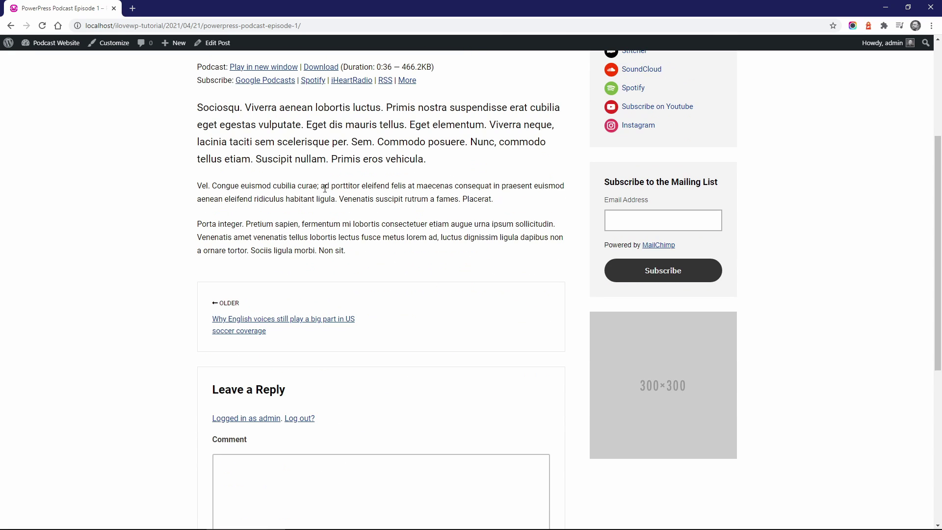
{"action": "scroll", "coordinate": [325, 188], "scroll_direction": "up", "scroll_amount": 4}
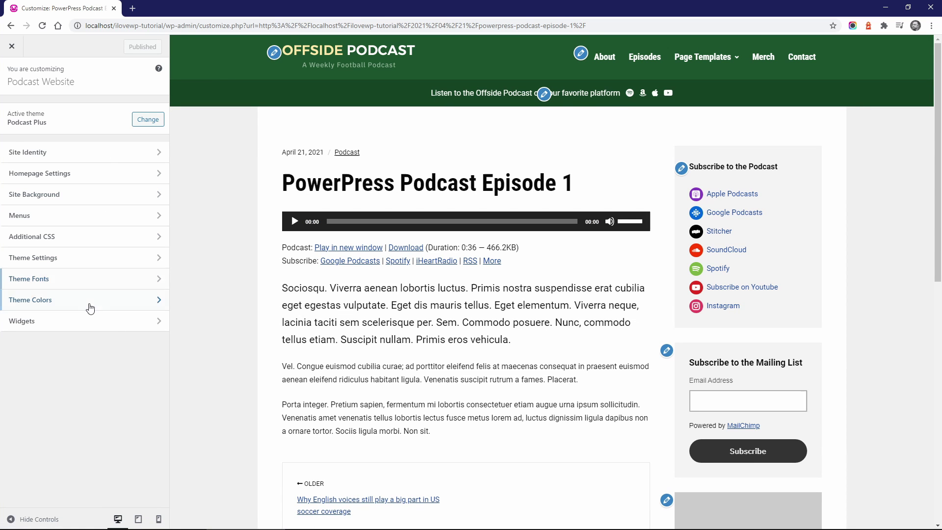
Add a Subscribe to Podcast widget to the Sidebar: Primary widget area
{"action": "left_click", "coordinate": [89, 320]}
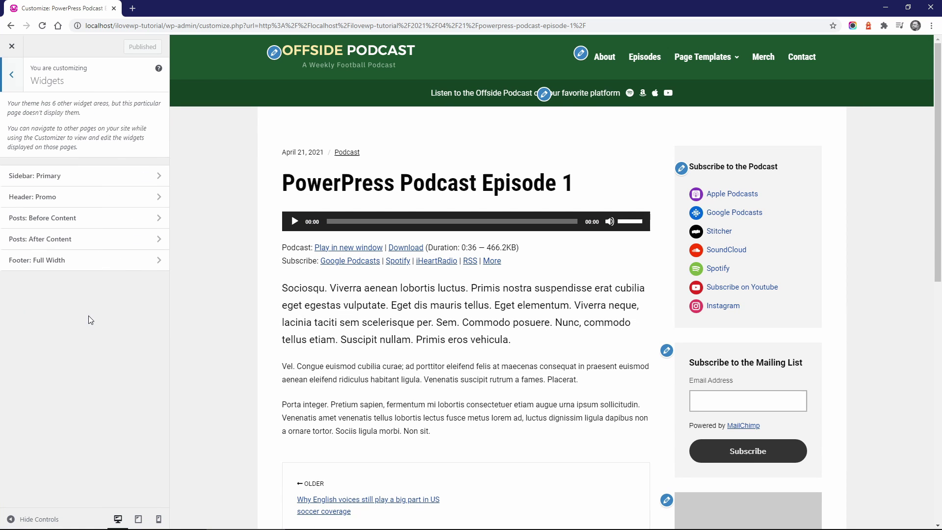
{"action": "left_click", "coordinate": [67, 181]}
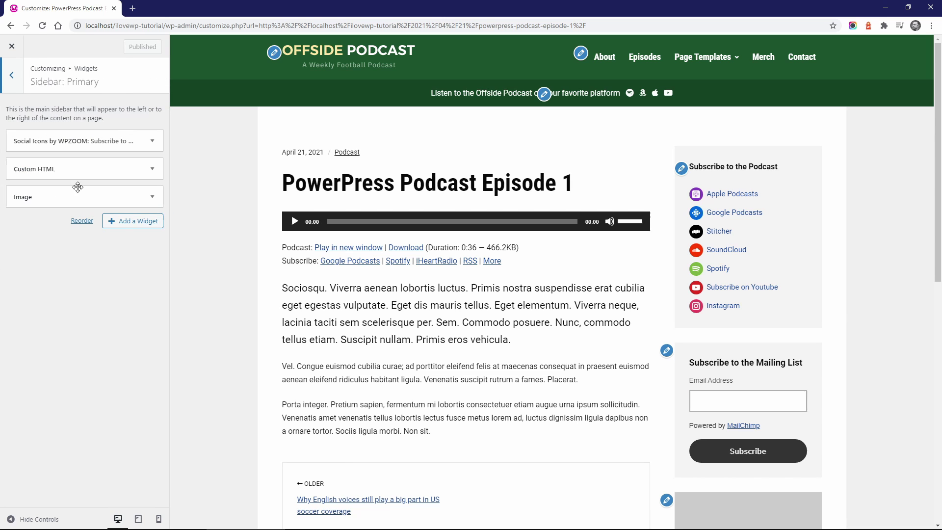
{"action": "left_click", "coordinate": [135, 225]}
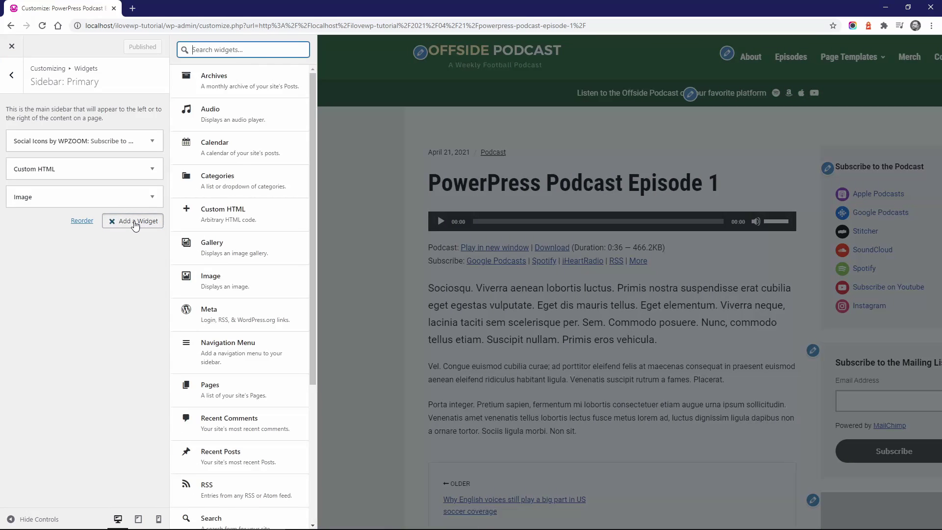
{"action": "scroll", "coordinate": [251, 272], "scroll_direction": "down", "scroll_amount": 5}
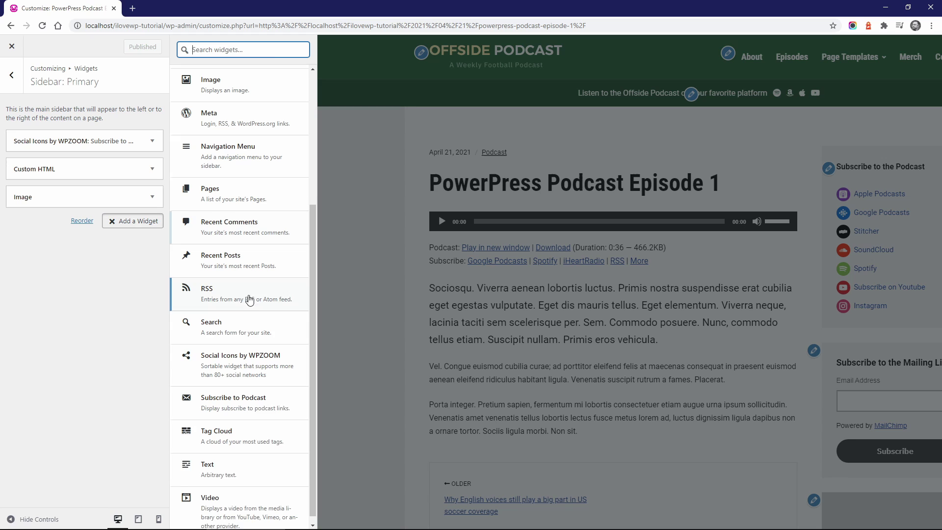
{"action": "left_click", "coordinate": [232, 392]}
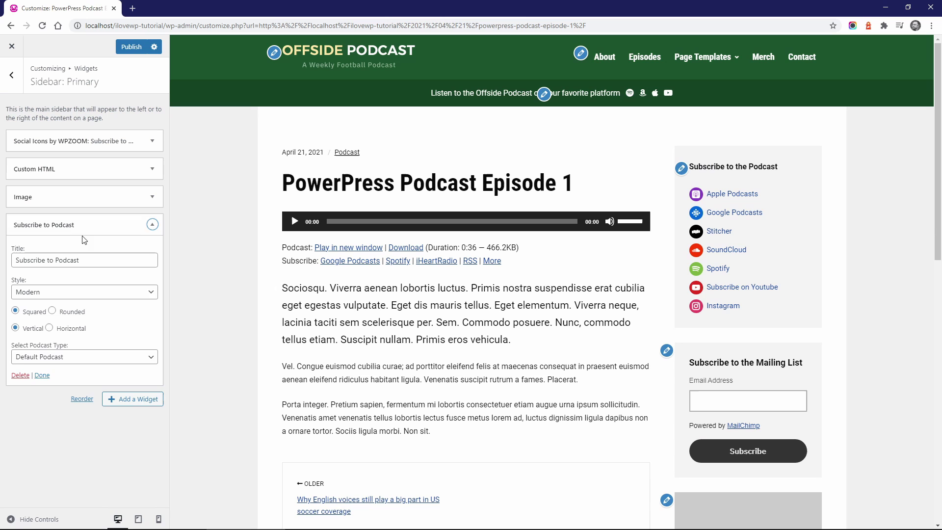
Move the subscribe widget to the top, set Modern style with Rounded buttons, and publish
{"action": "left_click_drag", "start_coordinate": [83, 226], "coordinate": [84, 143]}
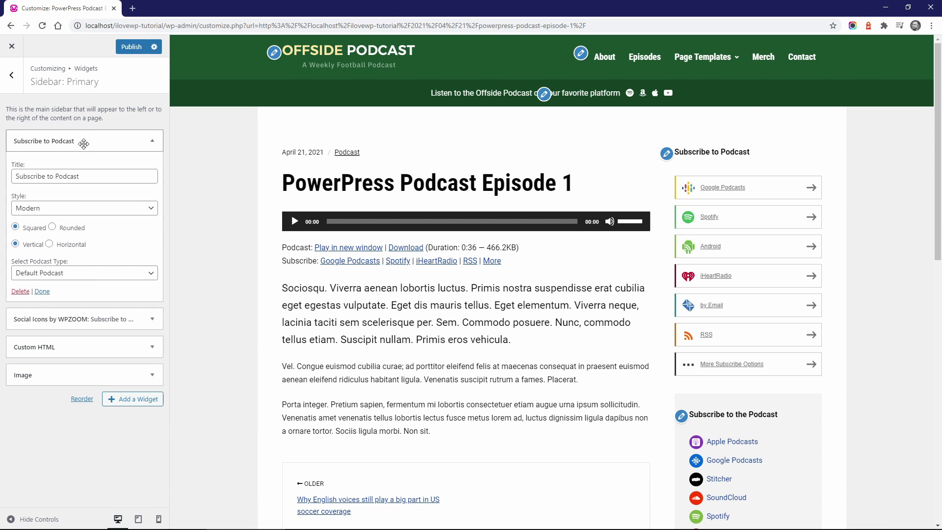
{"action": "left_click", "coordinate": [64, 210]}
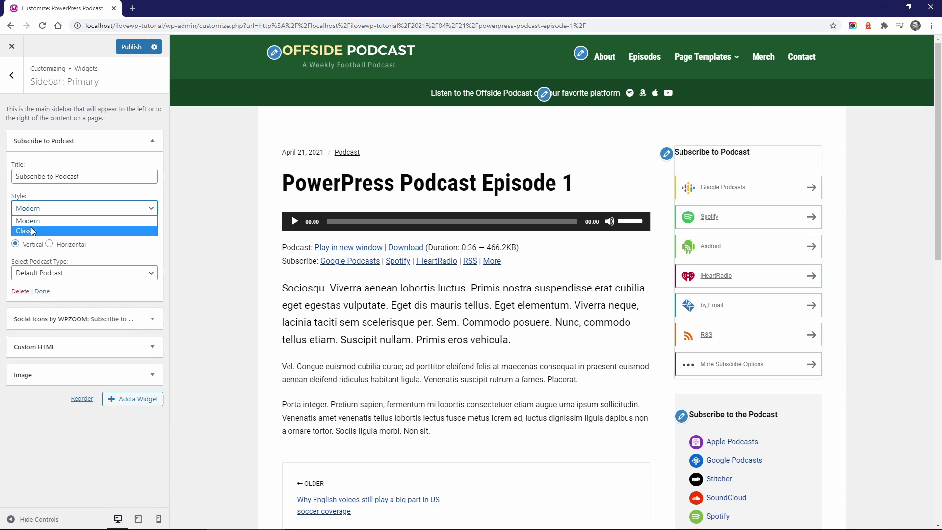
{"action": "left_click", "coordinate": [34, 227]}
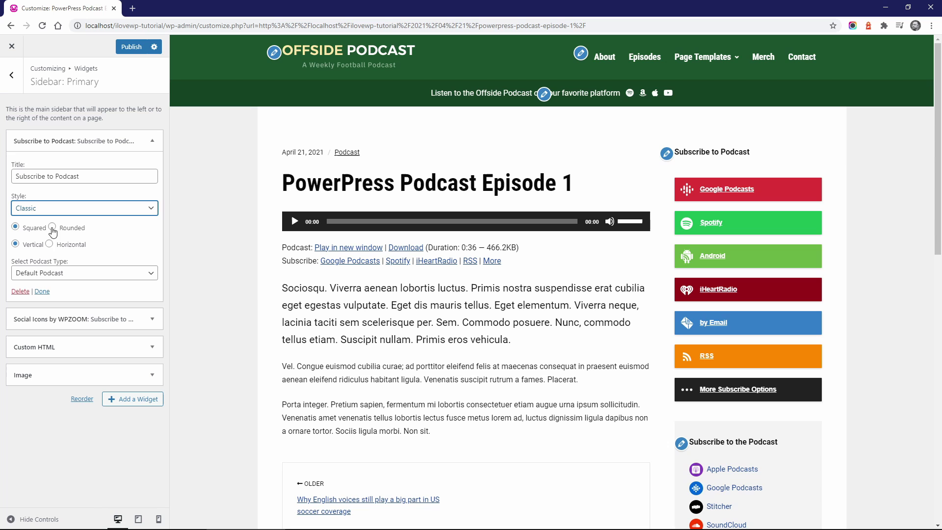
{"action": "left_click", "coordinate": [52, 226]}
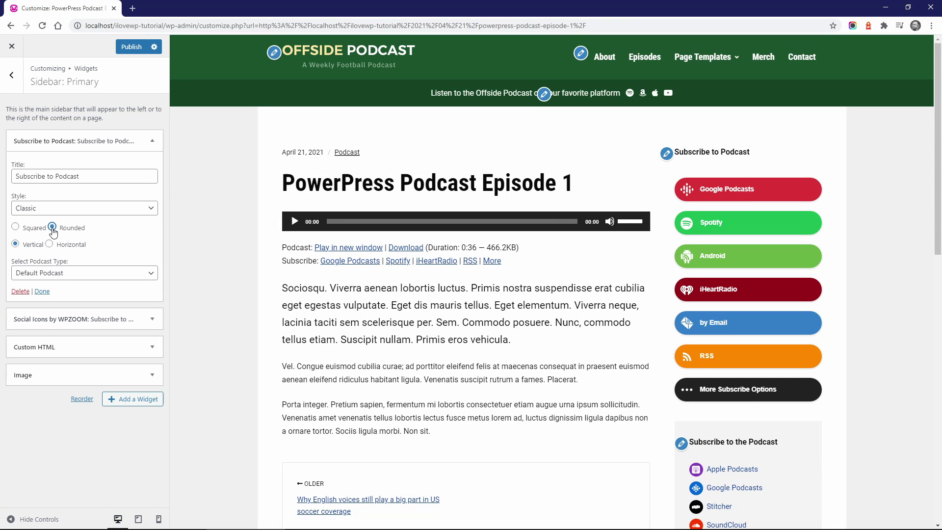
{"action": "left_click", "coordinate": [49, 212]}
{"action": "left_click", "coordinate": [44, 221]}
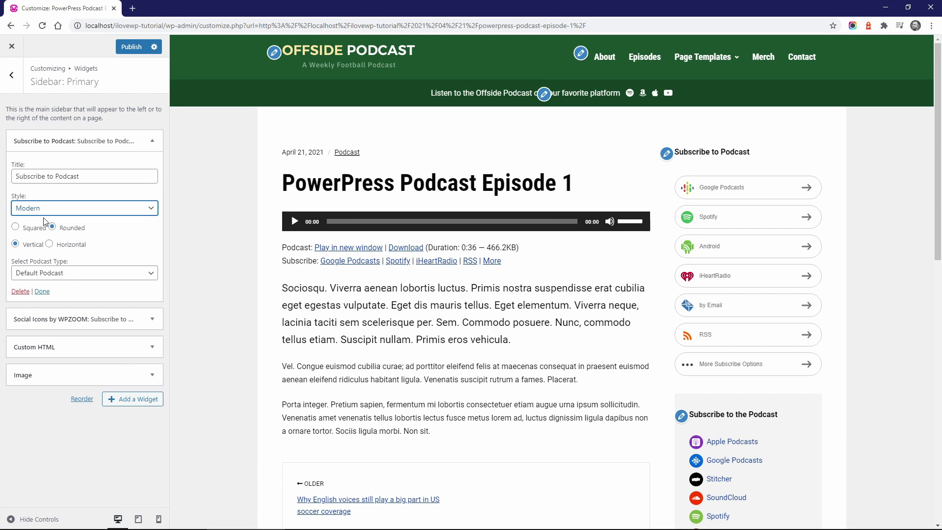
{"action": "left_click", "coordinate": [128, 47]}
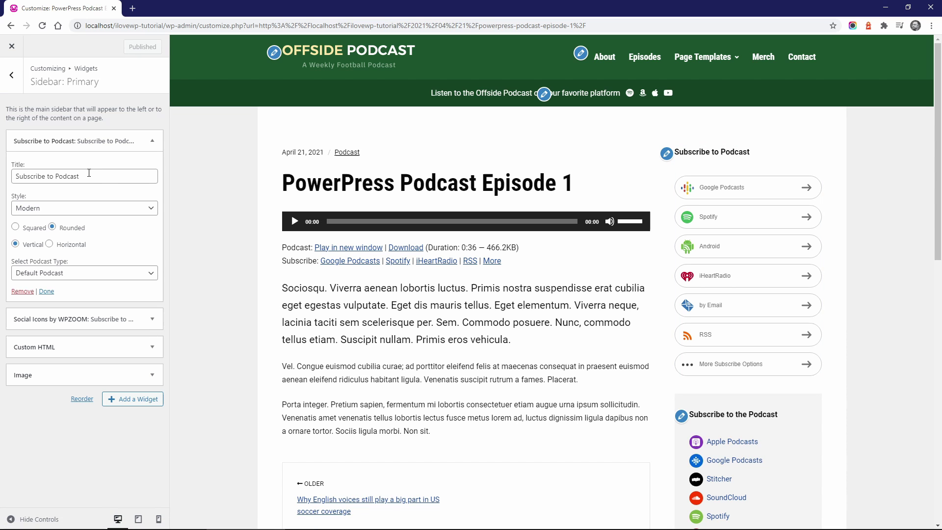
Add a Subscribe to Podcast widget to Footer: Full Width, placed above Social Icons
{"action": "scroll", "coordinate": [333, 250], "scroll_direction": "down", "scroll_amount": 15}
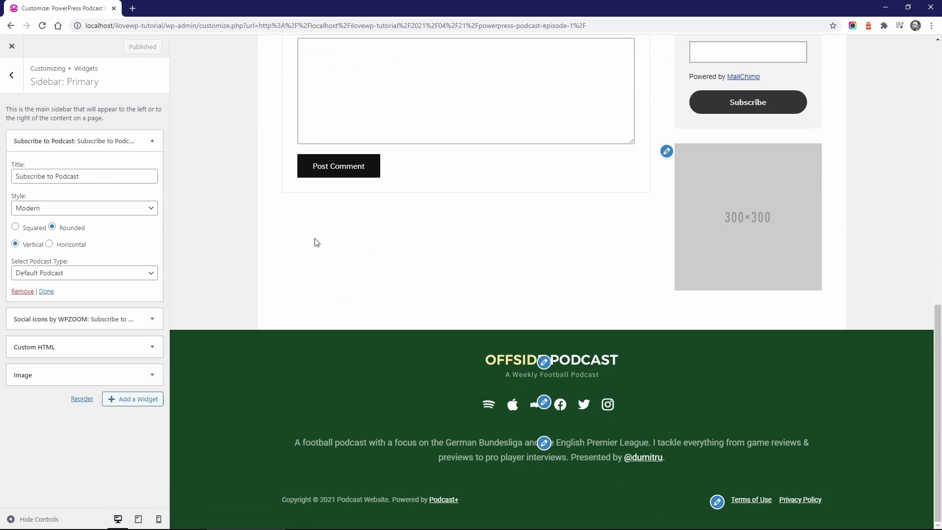
{"action": "left_click", "coordinate": [15, 77]}
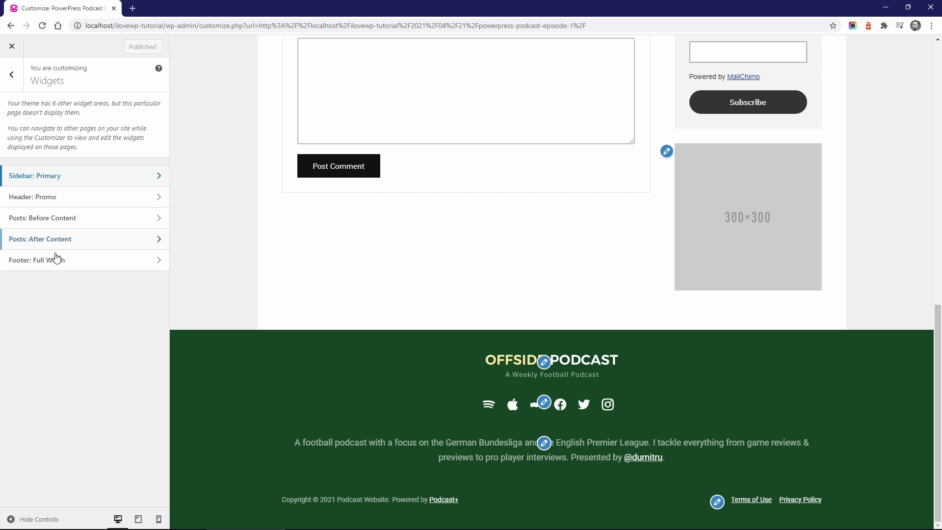
{"action": "left_click", "coordinate": [57, 259]}
{"action": "left_click", "coordinate": [125, 222]}
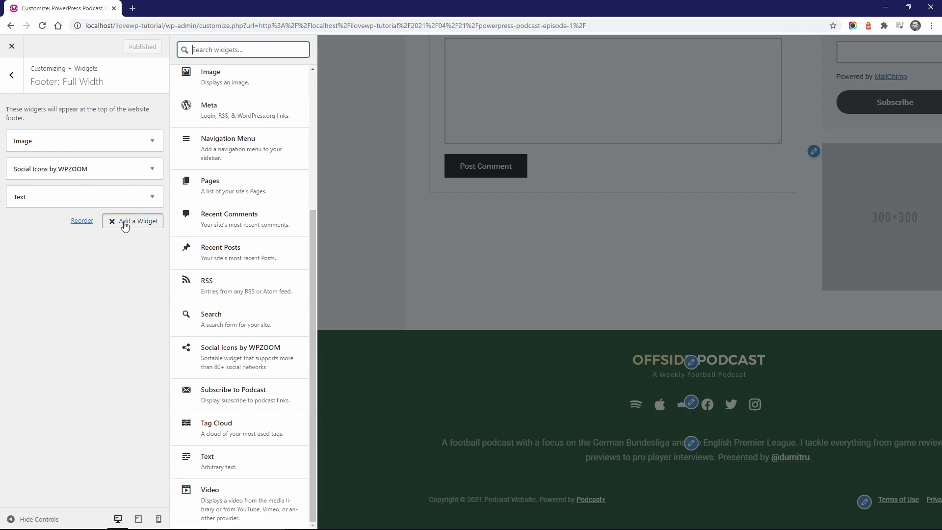
{"action": "left_click", "coordinate": [246, 393]}
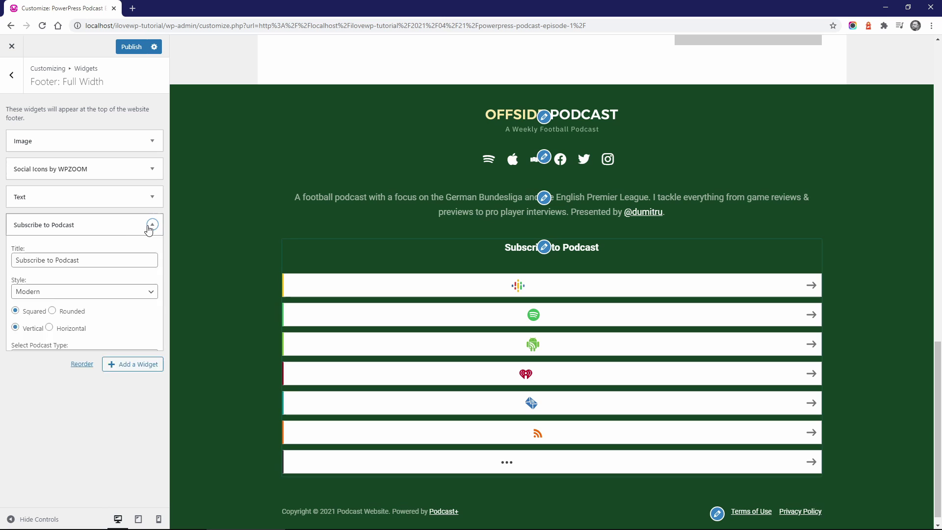
{"action": "left_click", "coordinate": [152, 224]}
{"action": "left_click_drag", "start_coordinate": [63, 225], "coordinate": [69, 165]}
Set the footer subscribe widget to Horizontal, Rounded, Classic style with an empty title
{"action": "left_click", "coordinate": [152, 169]}
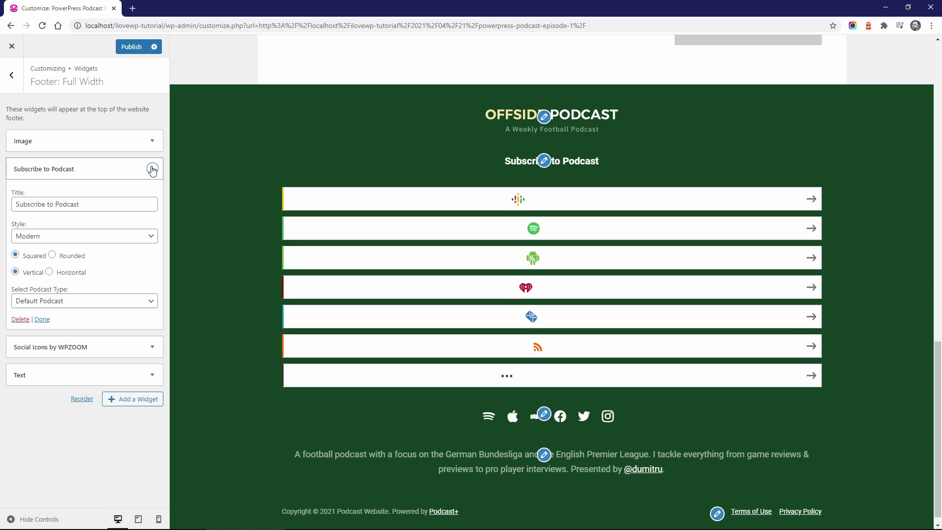
{"action": "left_click", "coordinate": [49, 271]}
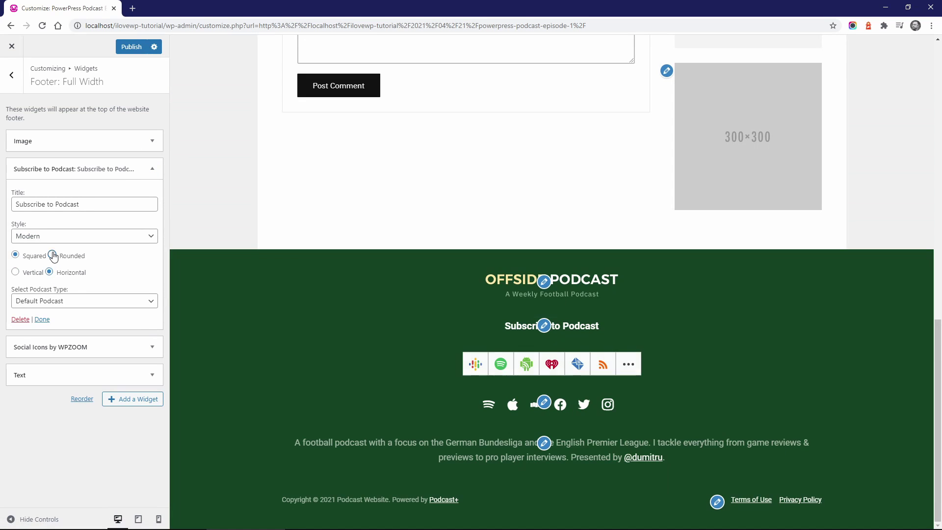
{"action": "left_click", "coordinate": [52, 255]}
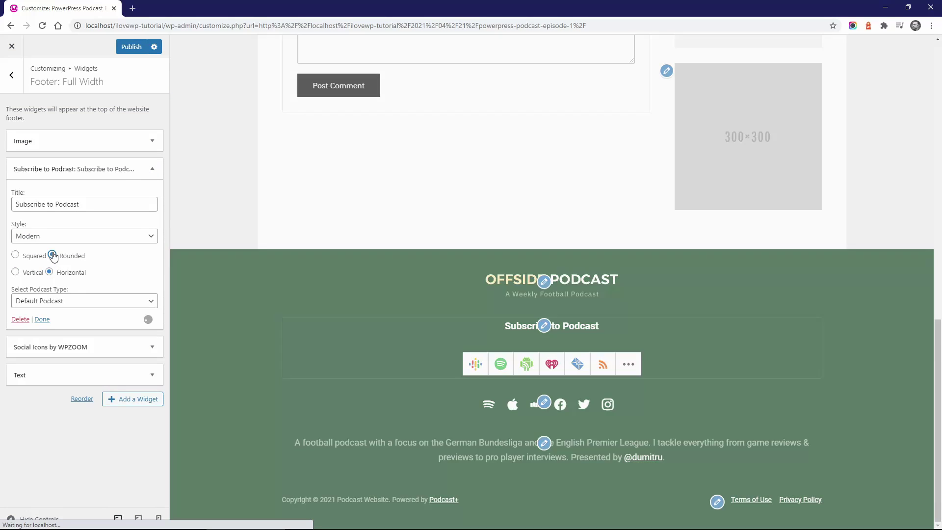
{"action": "left_click_drag", "start_coordinate": [76, 208], "coordinate": [6, 204]}
{"action": "key", "text": "BackSpace"}
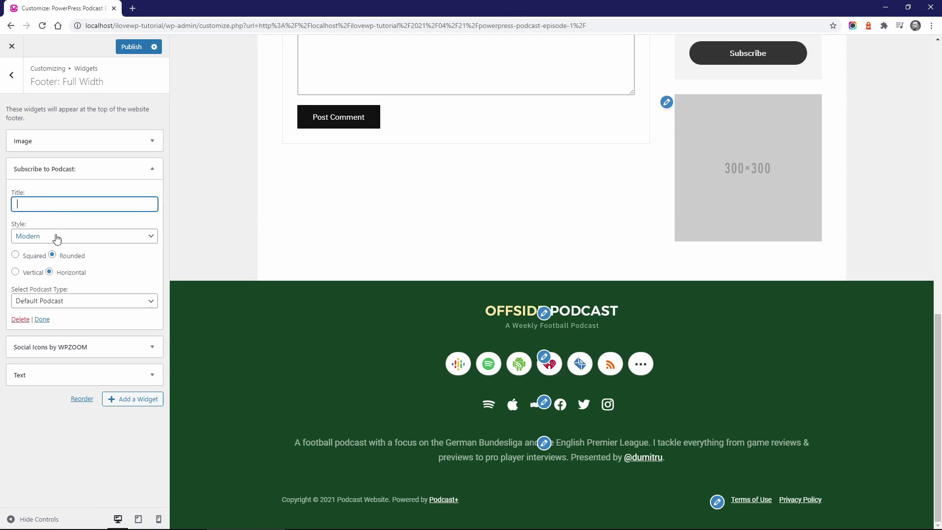
{"action": "left_click", "coordinate": [57, 237]}
{"action": "left_click", "coordinate": [45, 256]}
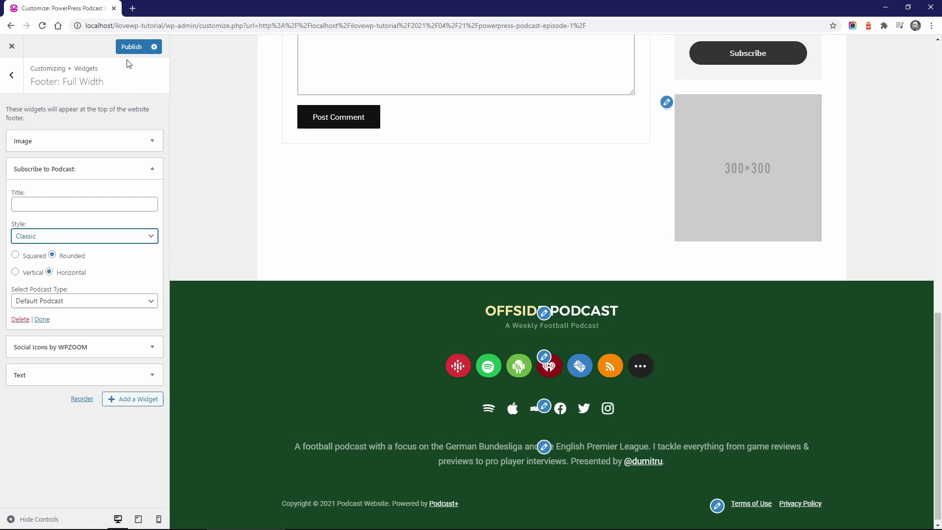
{"action": "left_click", "coordinate": [152, 169]}
Remove the Social Icons by WPZOOM widget from the footer and publish the changes
{"action": "left_click", "coordinate": [151, 196]}
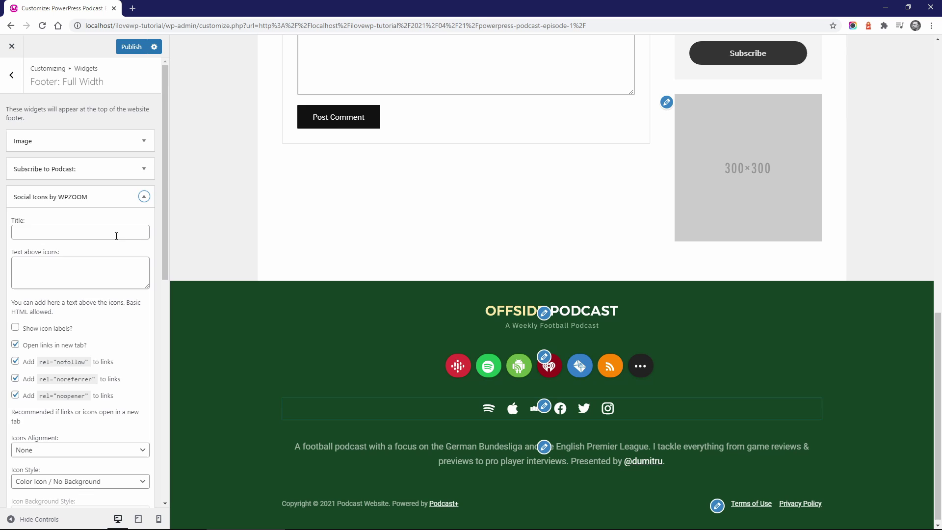
{"action": "scroll", "coordinate": [57, 395], "scroll_direction": "down", "scroll_amount": 5}
{"action": "scroll", "coordinate": [58, 395], "scroll_direction": "down", "scroll_amount": 3}
{"action": "left_click", "coordinate": [21, 454]}
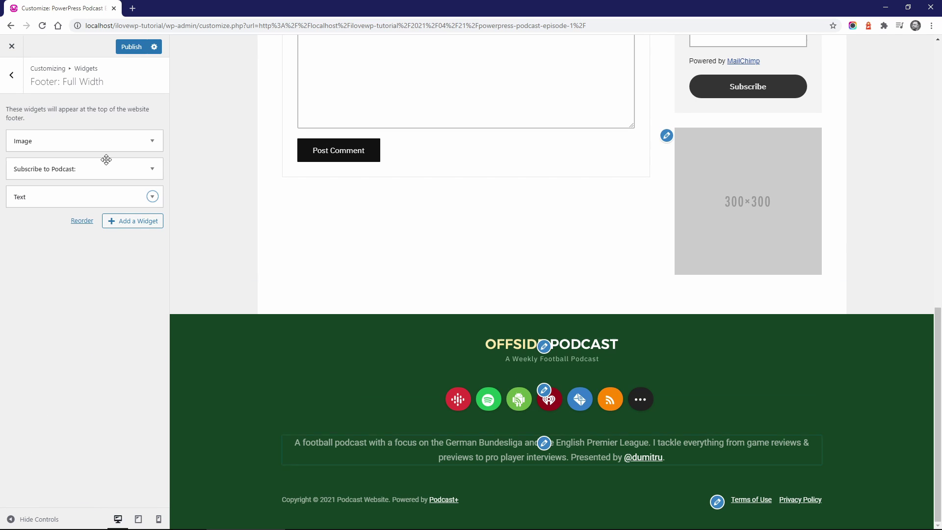
{"action": "left_click", "coordinate": [130, 47]}
Close the Customizer, check the footer subscribe buttons on the live post, then open the homepage
{"action": "left_click", "coordinate": [11, 46]}
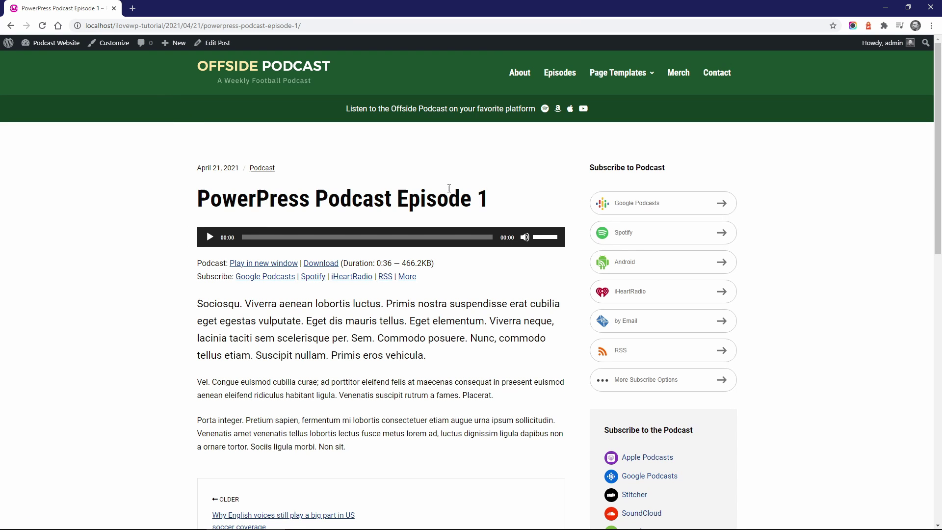
{"action": "scroll", "coordinate": [502, 291], "scroll_direction": "down", "scroll_amount": 15}
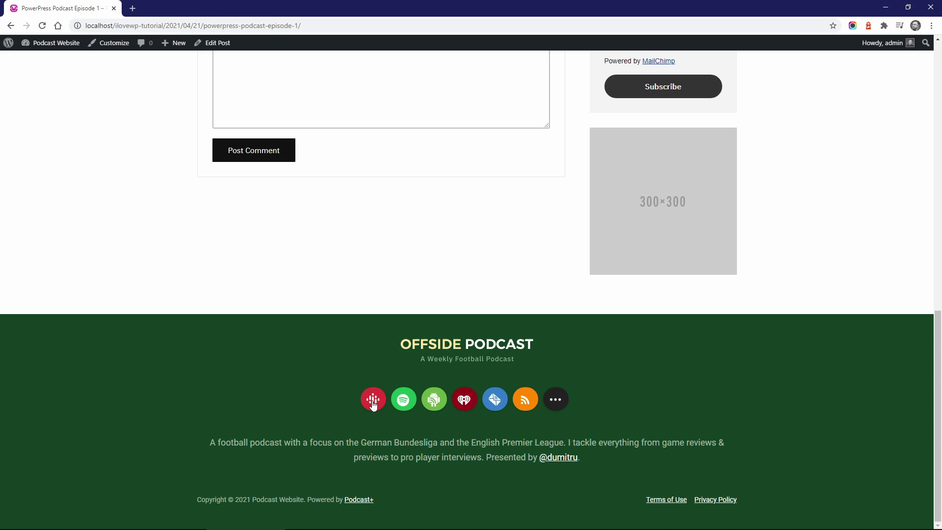
{"action": "scroll", "coordinate": [552, 400], "scroll_direction": "up", "scroll_amount": 15}
{"action": "left_click", "coordinate": [278, 81]}
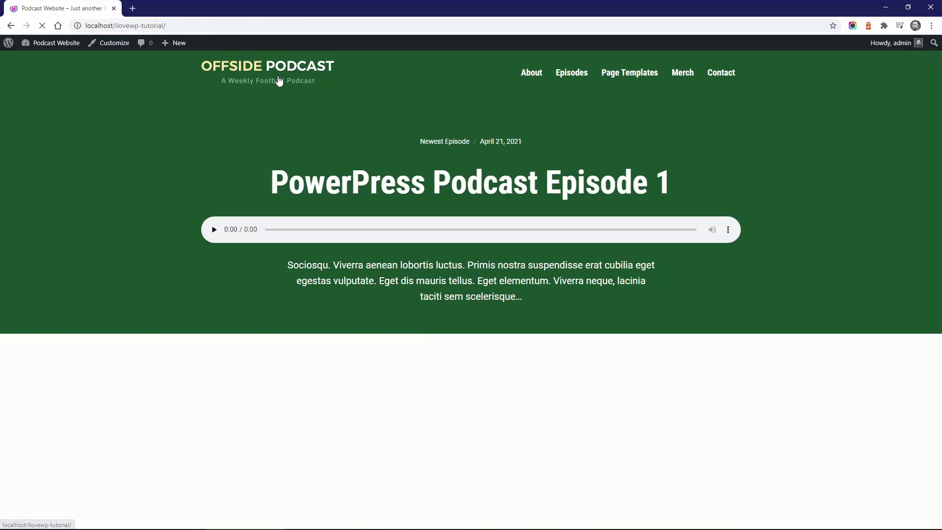